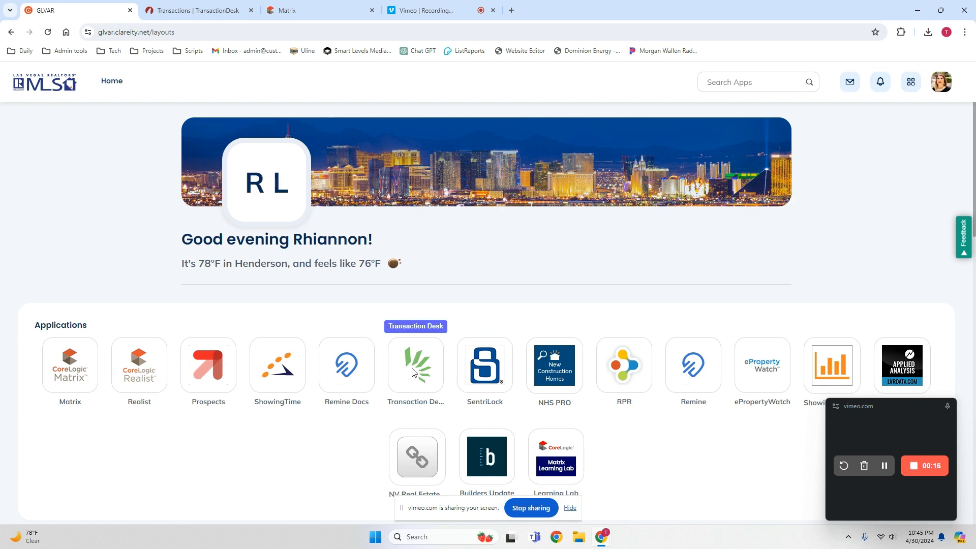
Switch to TransactionDesk, open the New Test Test transaction and go through its list of forms.
{"action": "left_click", "coordinate": [211, 14]}
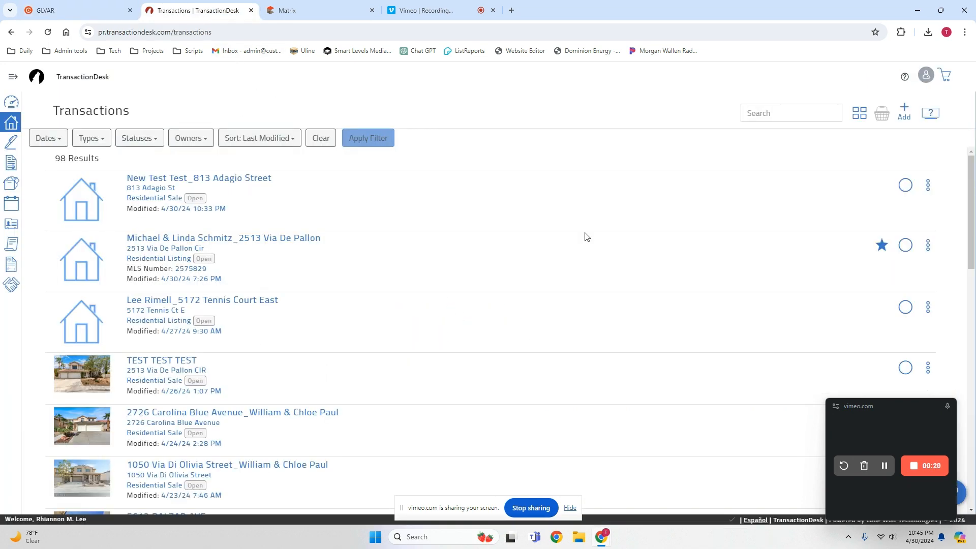
{"action": "left_click", "coordinate": [234, 180]}
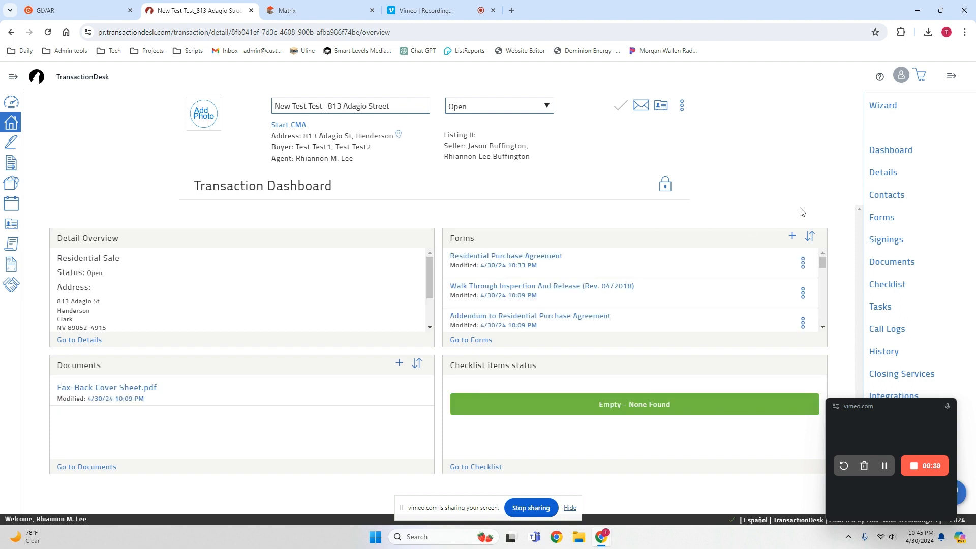
{"action": "left_click", "coordinate": [885, 219]}
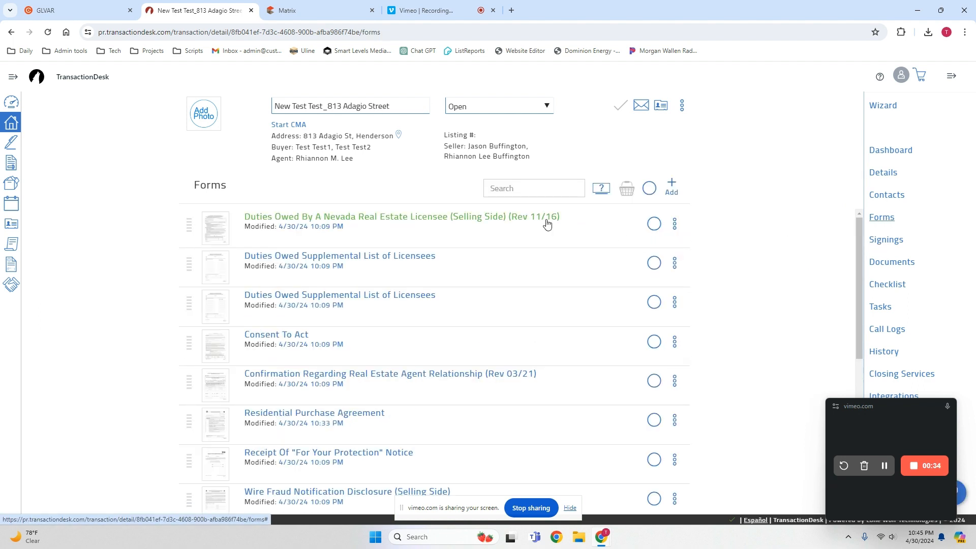
{"action": "scroll", "coordinate": [507, 260], "scroll_direction": "down", "scroll_amount": 4}
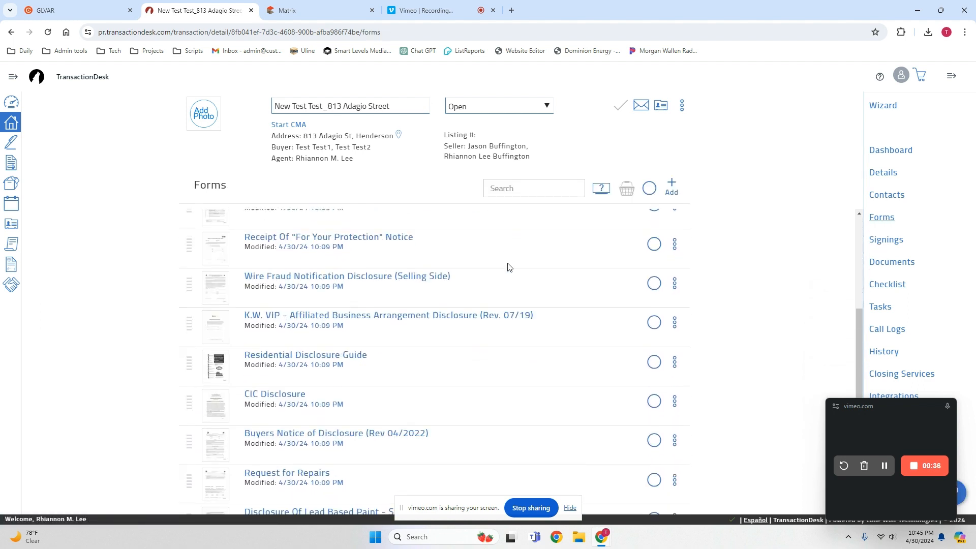
{"action": "scroll", "coordinate": [509, 266], "scroll_direction": "down", "scroll_amount": 3}
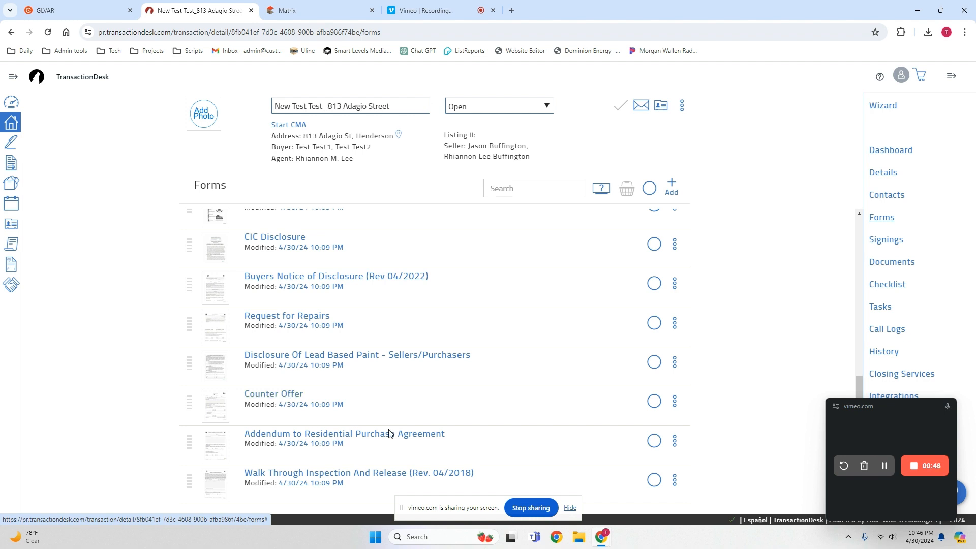
Begin adding forms to the transaction and search the form library for "counter offer".
{"action": "left_click", "coordinate": [674, 186]}
{"action": "left_click", "coordinate": [751, 120]}
{"action": "type", "text": "counter ofer"}
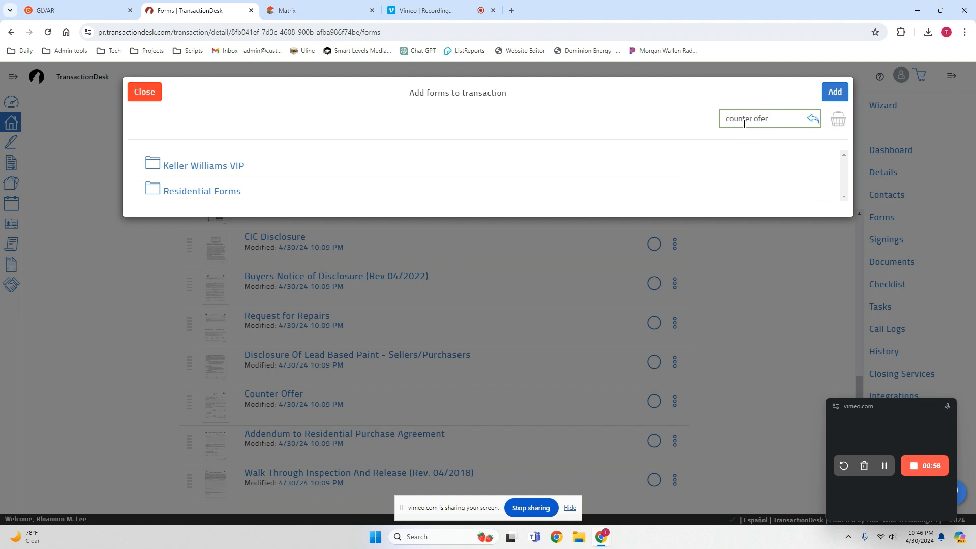
{"action": "key", "text": "BackSpace"}
{"action": "key", "text": "BackSpace"}
{"action": "type", "text": "fer"}
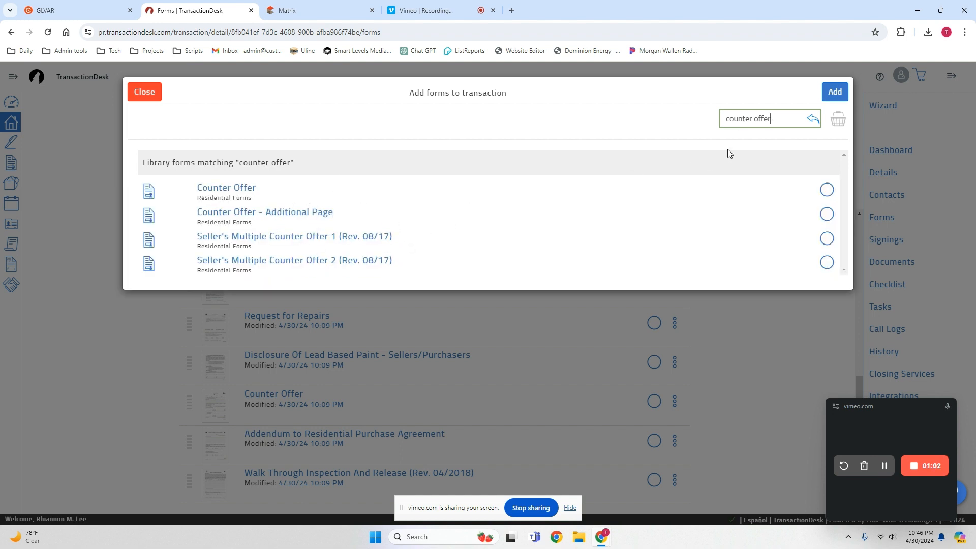
Clear the form search, browse the Residential Forms folder and close the form library without adding anything.
{"action": "left_click_drag", "start_coordinate": [771, 120], "coordinate": [668, 124]}
{"action": "key", "text": "BackSpace"}
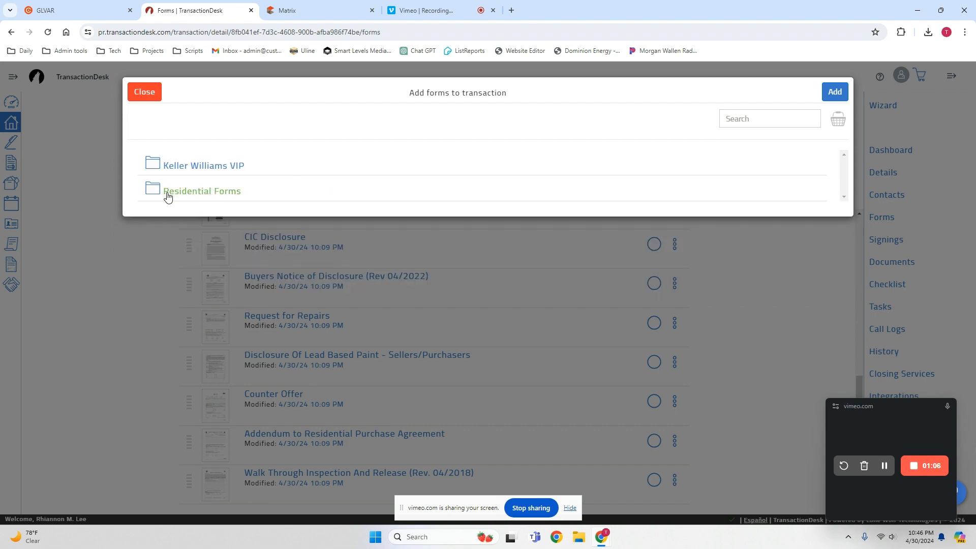
{"action": "left_click", "coordinate": [168, 194]}
{"action": "scroll", "coordinate": [308, 268], "scroll_direction": "down", "scroll_amount": 1}
{"action": "scroll", "coordinate": [308, 268], "scroll_direction": "down", "scroll_amount": 20}
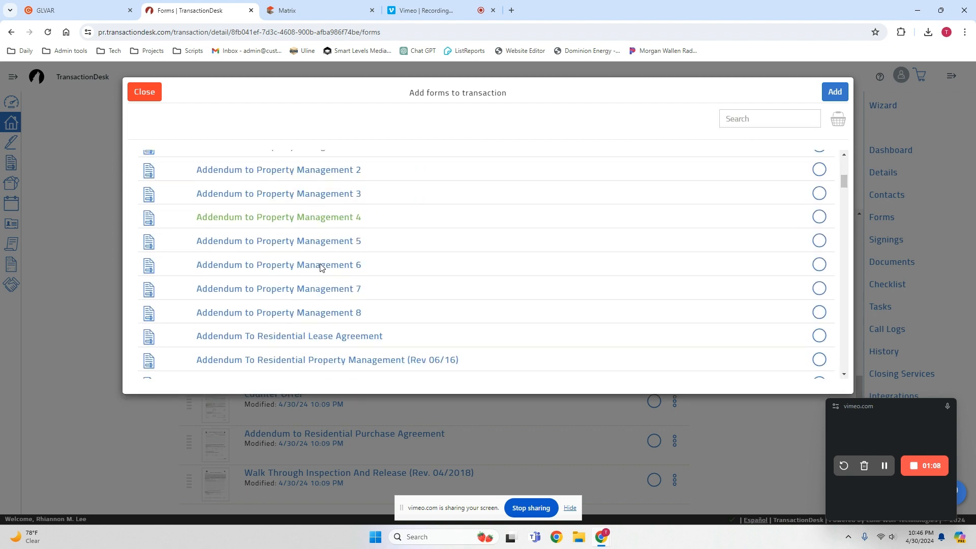
{"action": "scroll", "coordinate": [320, 267], "scroll_direction": "down", "scroll_amount": 4}
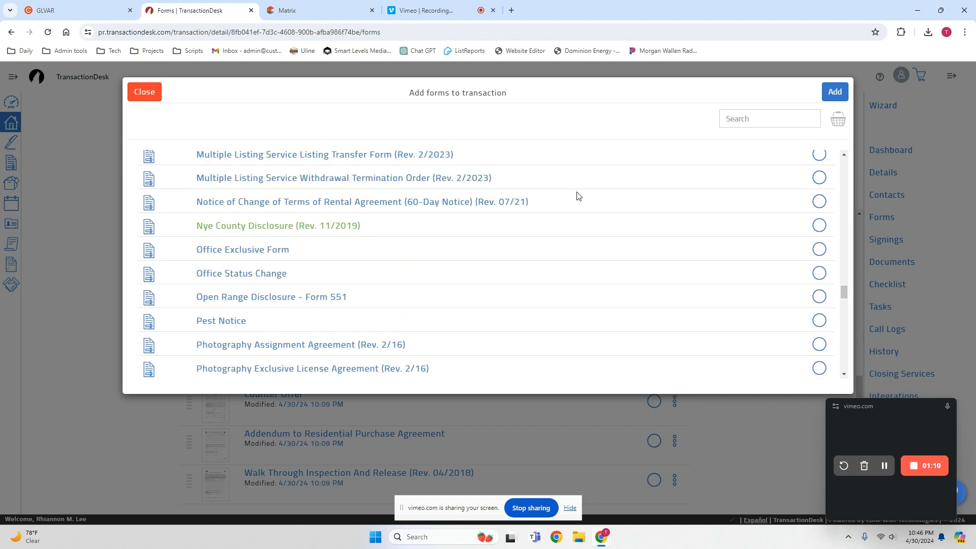
{"action": "left_click", "coordinate": [145, 93]}
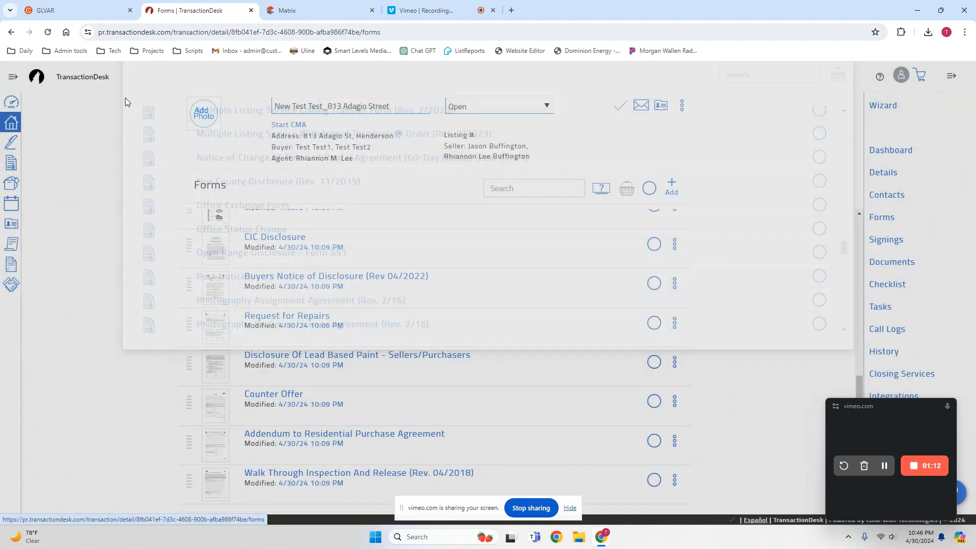
Open the transaction's existing Counter Offer form and set the counter offer number to 2.
{"action": "left_click", "coordinate": [291, 399]}
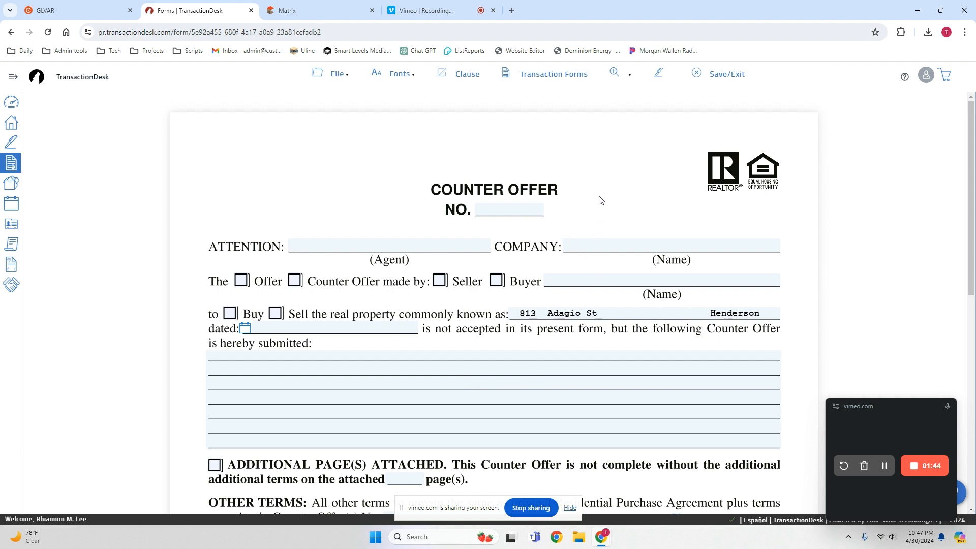
{"action": "left_click", "coordinate": [501, 208]}
{"action": "type", "text": "2"}
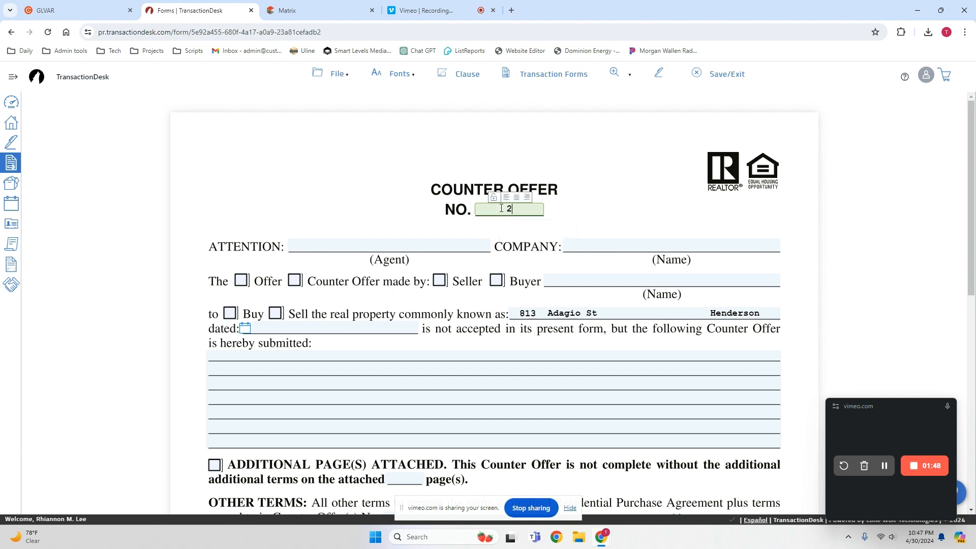
Address the counter offer to the agent by full name, including middle initial, with Keller Williams VIP as the company.
{"action": "left_click", "coordinate": [408, 242]}
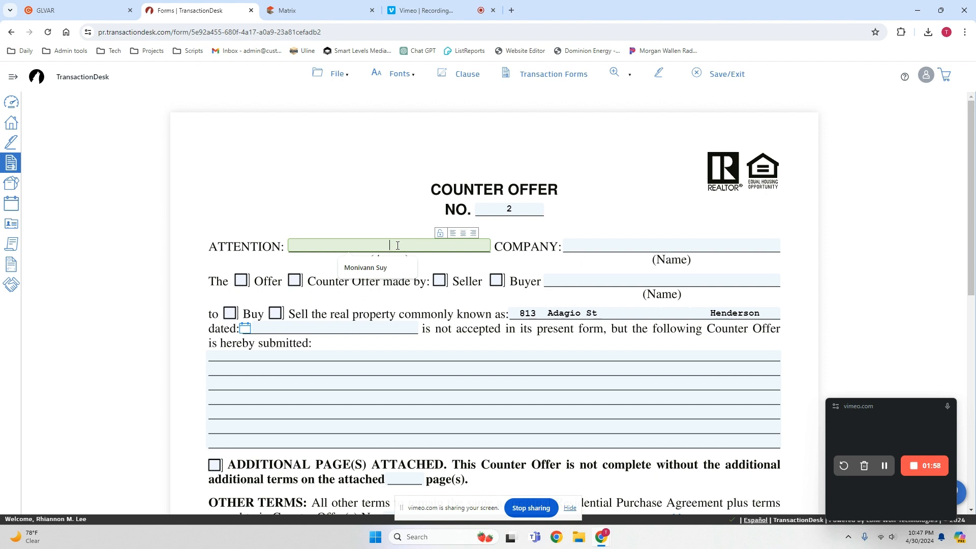
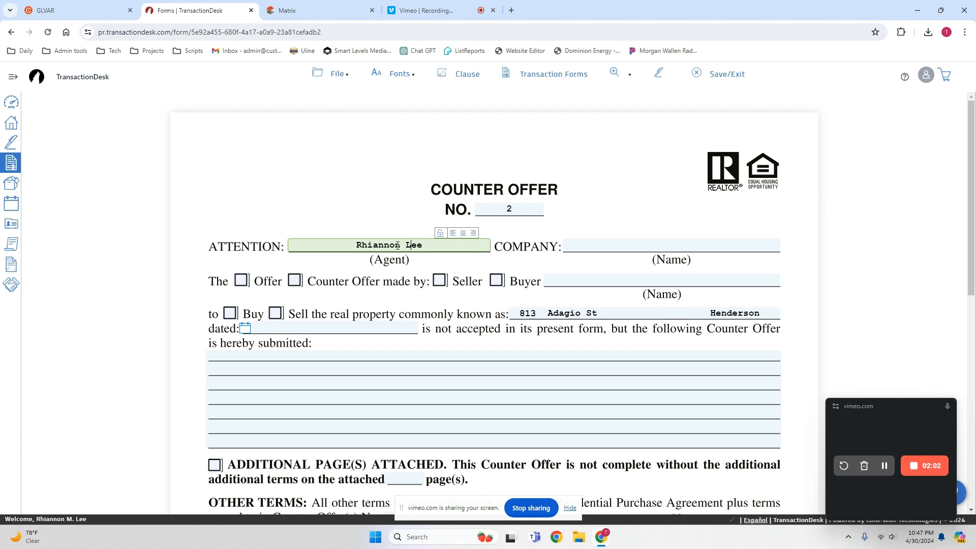
{"action": "type", "text": "M"}
{"action": "key", "text": "Tab"}
{"action": "type", "text": "Kel"}
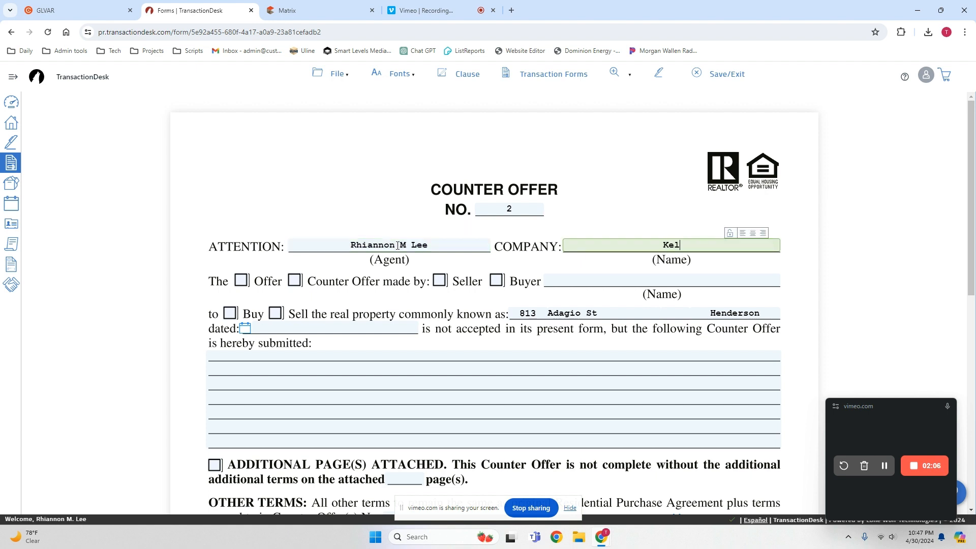
{"action": "type", "text": "ler Williams VIP"}
{"action": "key", "text": "Tab"}
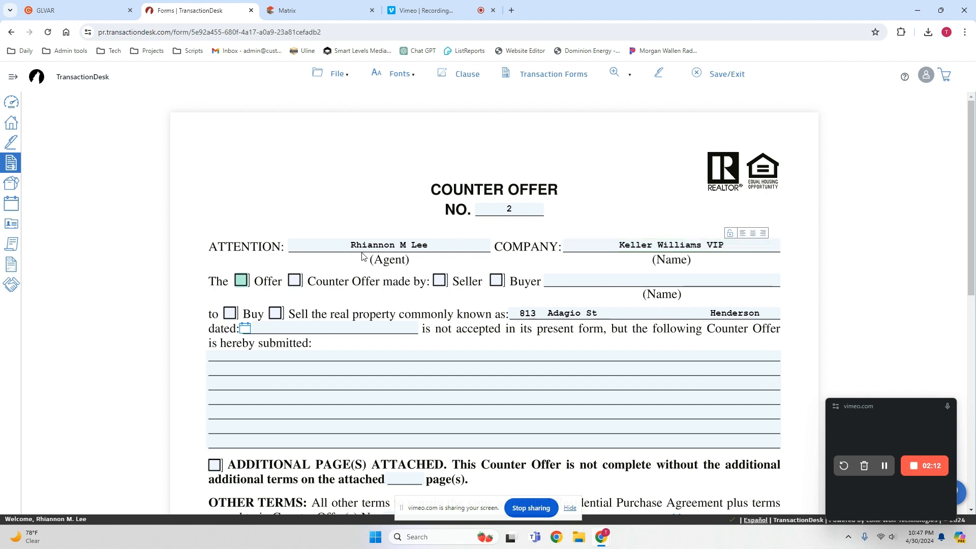
Mark the form as responding to a Counter Offer made by the Seller and enter both sellers' full names.
{"action": "left_click", "coordinate": [295, 281]}
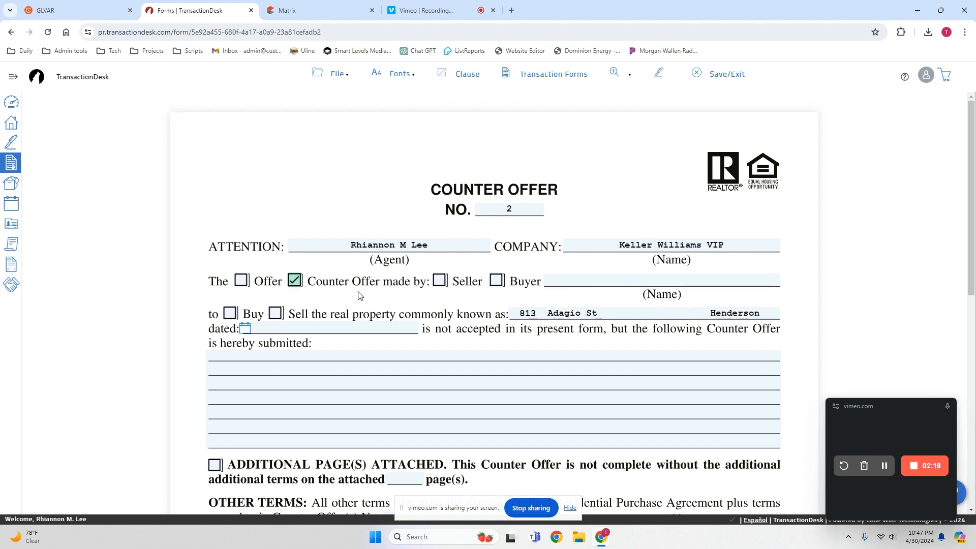
{"action": "left_click", "coordinate": [440, 282]}
{"action": "left_click", "coordinate": [615, 282]}
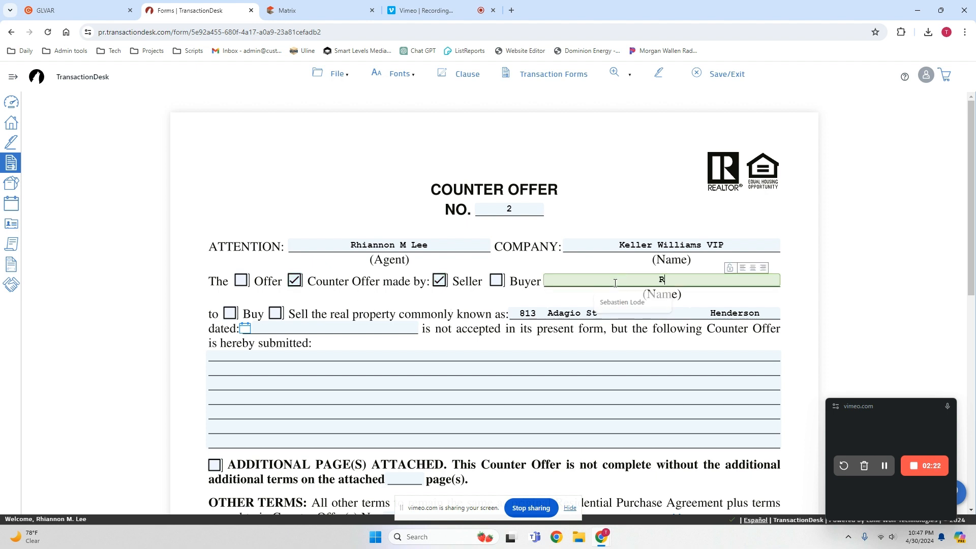
{"action": "left_click", "coordinate": [610, 305]}
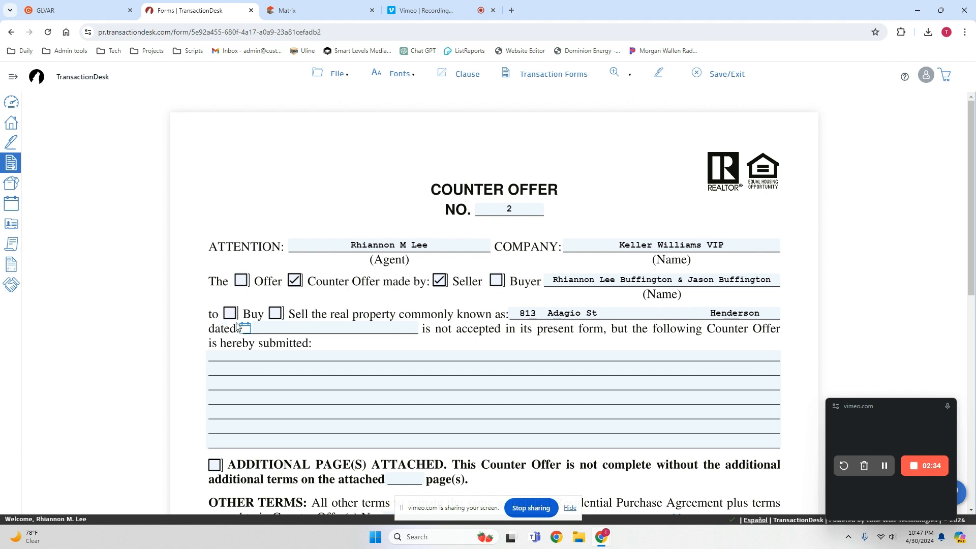
Mark the counter offer as one to Sell the property and date it May 2nd, 2024.
{"action": "left_click", "coordinate": [279, 316]}
{"action": "left_click", "coordinate": [245, 331]}
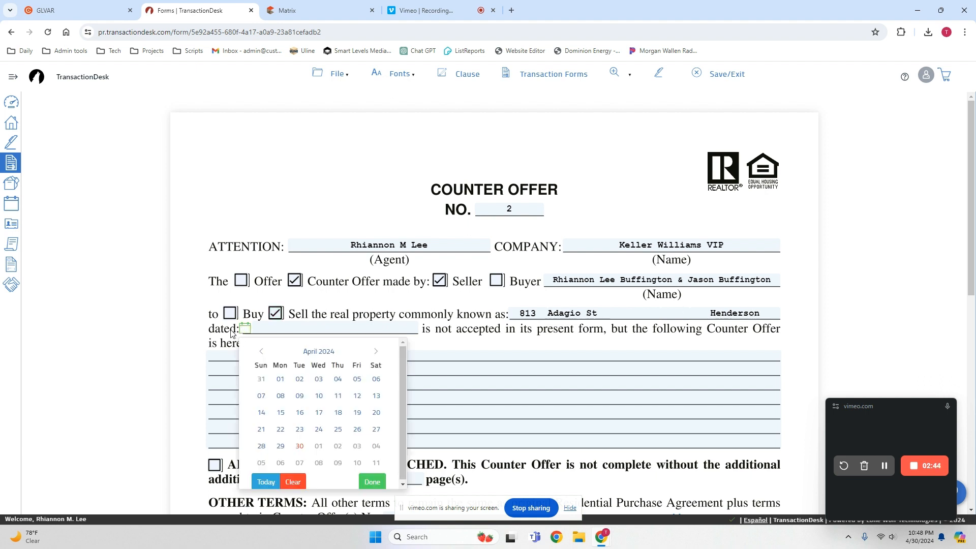
{"action": "left_click", "coordinate": [245, 330]}
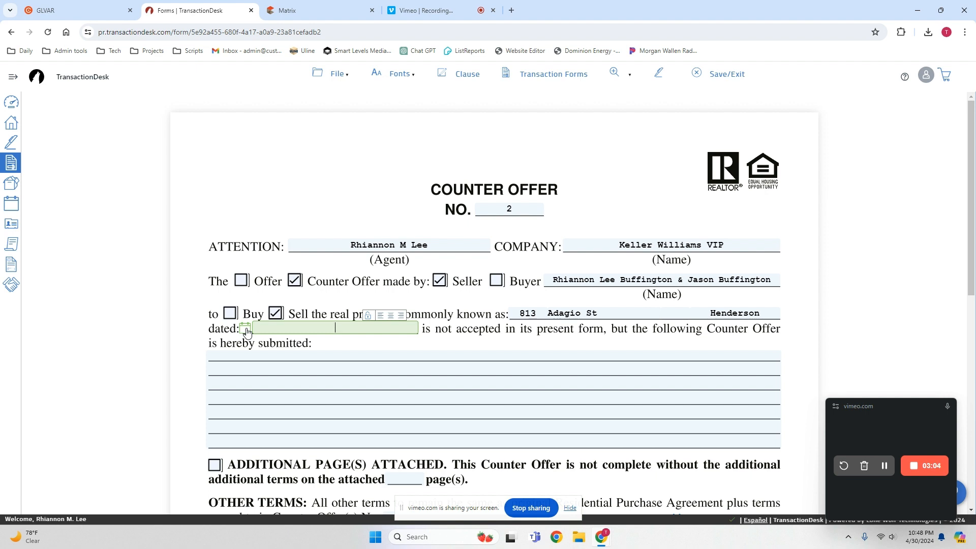
{"action": "left_click", "coordinate": [245, 329]}
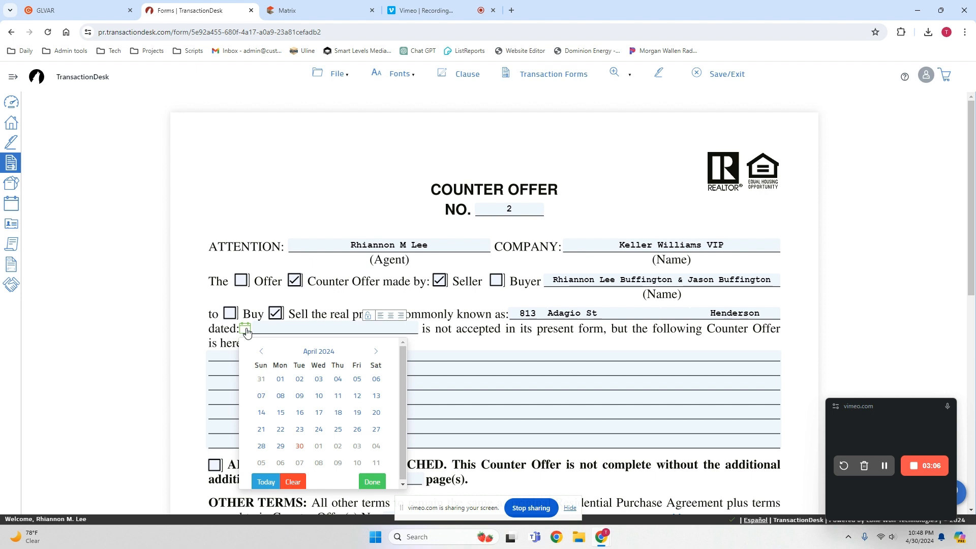
{"action": "left_click", "coordinate": [338, 446]}
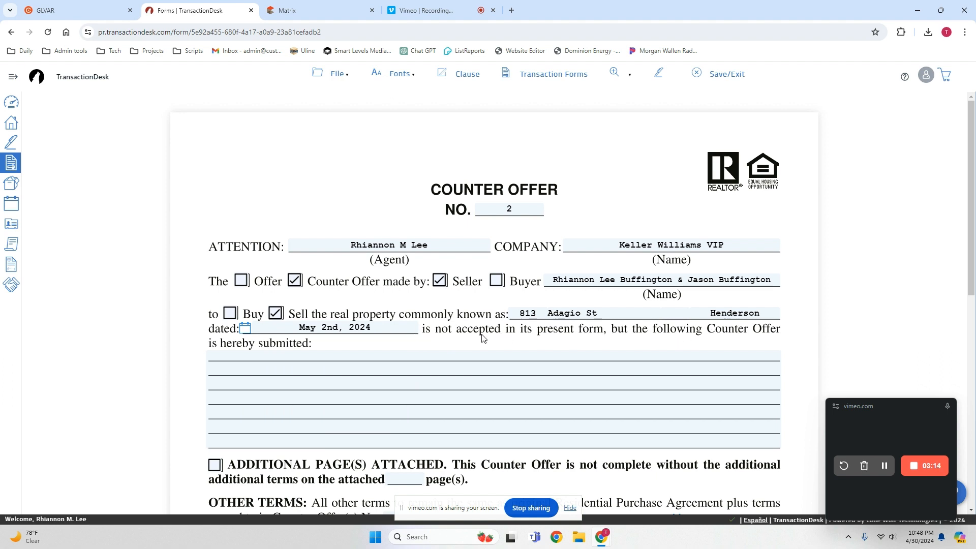
Enter the counter offer terms "1. Purchase price to be $715,000.00." and, on a second line, "2. All other terms the same.".
{"action": "left_click", "coordinate": [224, 358]}
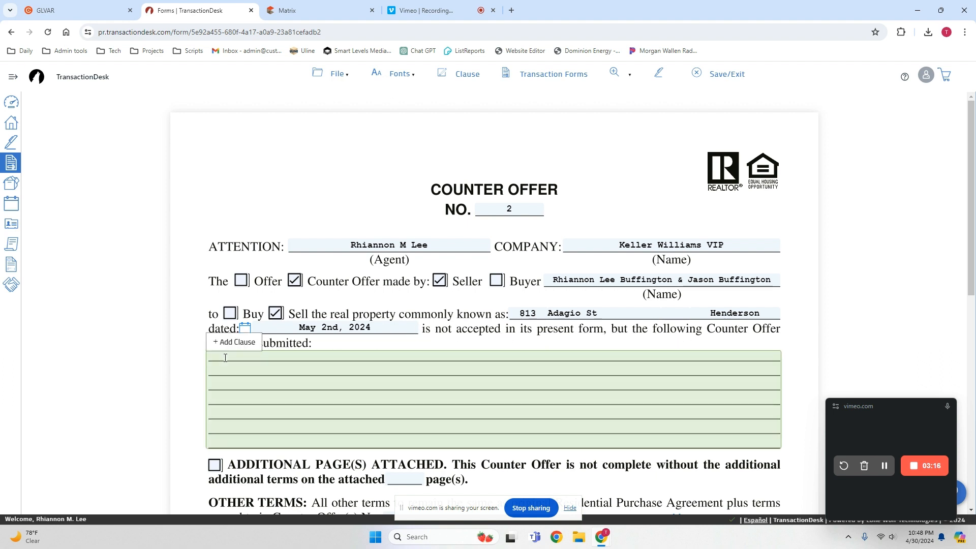
{"action": "type", "text": "1."}
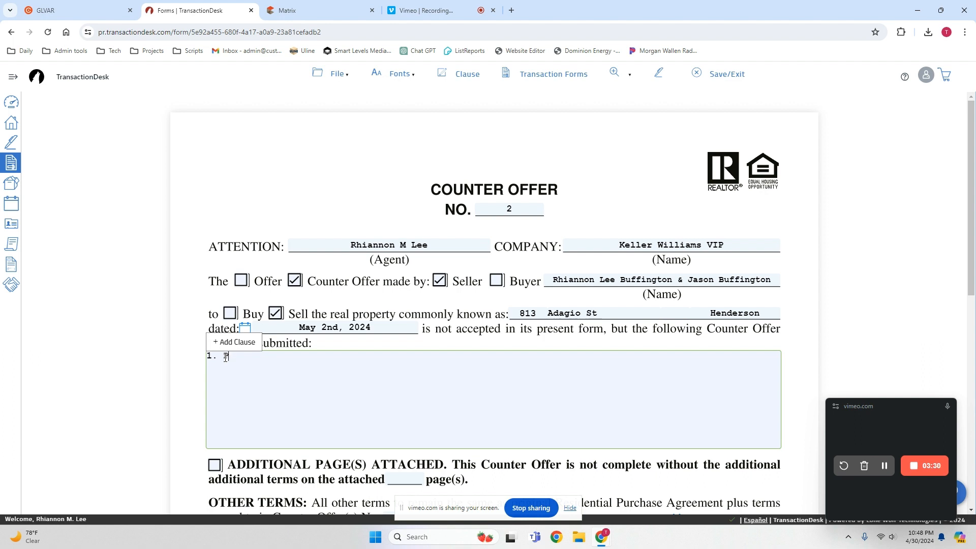
{"action": "type", "text": "ase"}
{"action": "key", "text": "BackSpace"}
{"action": "key", "text": "BackSpace"}
{"action": "key", "text": "BackSpace"}
{"action": "key", "text": "BackSpace"}
{"action": "type", "text": "chase price to be $715,000.00."}
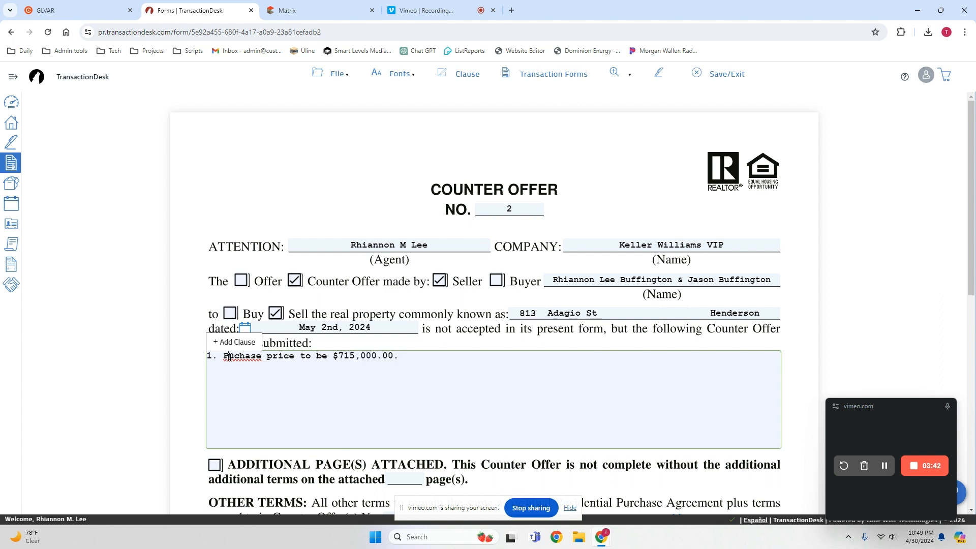
{"action": "right_click", "coordinate": [225, 358]}
{"action": "left_click", "coordinate": [303, 133]}
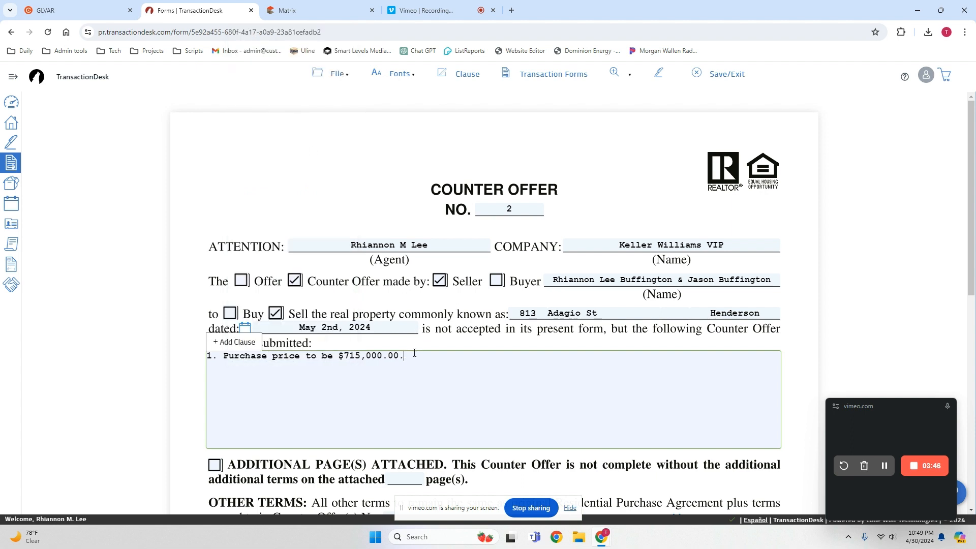
{"action": "type", "text": "All other terms the same."}
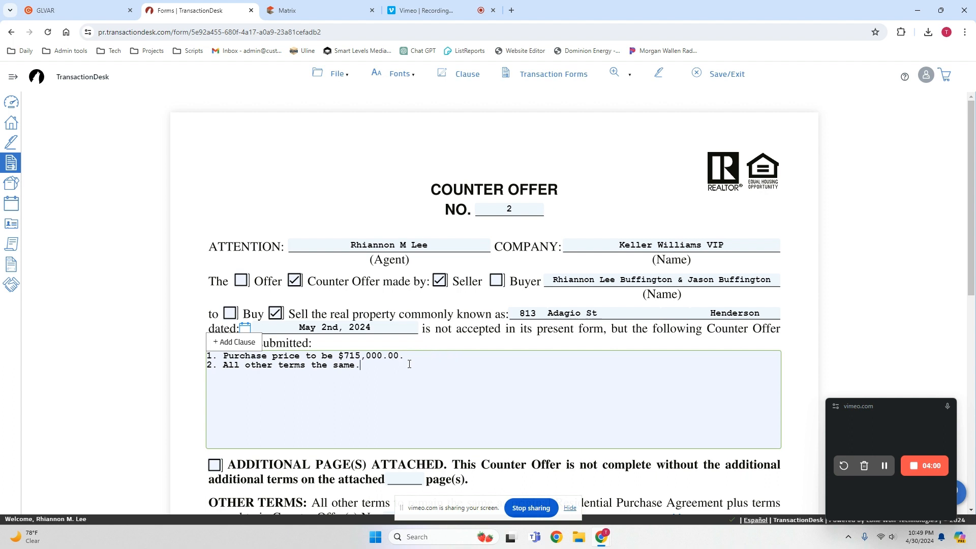
Set the number of attached additional pages to N/A and the previously agreed Counter Offer number under Other Terms to 1.
{"action": "scroll", "coordinate": [570, 399], "scroll_direction": "down", "scroll_amount": 2}
{"action": "scroll", "coordinate": [570, 401], "scroll_direction": "down", "scroll_amount": 1}
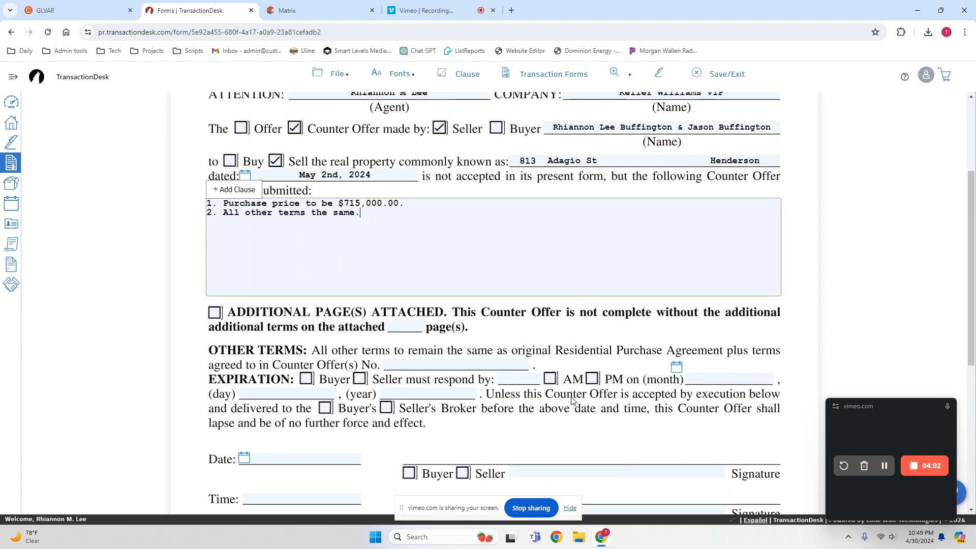
{"action": "left_click", "coordinate": [402, 326]}
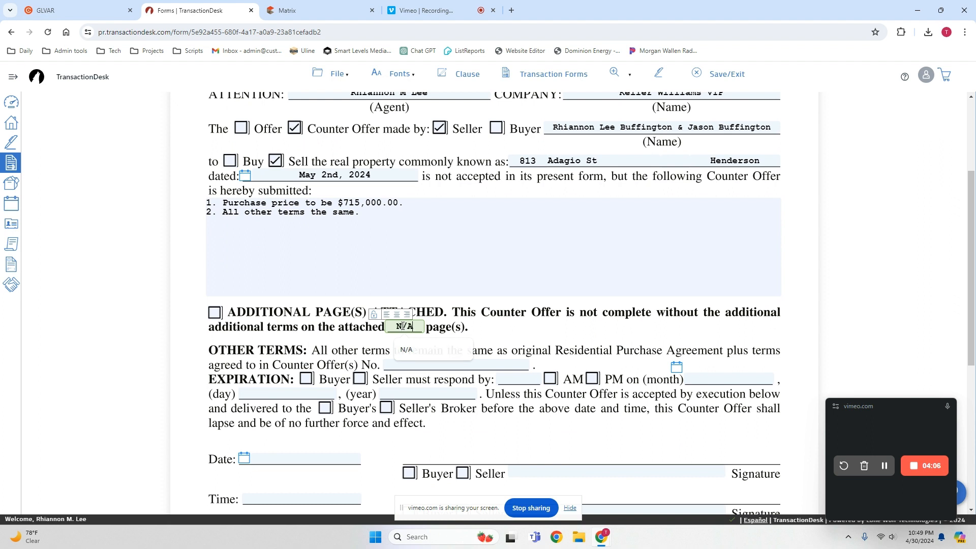
{"action": "left_click", "coordinate": [406, 349]}
{"action": "left_click", "coordinate": [371, 343]}
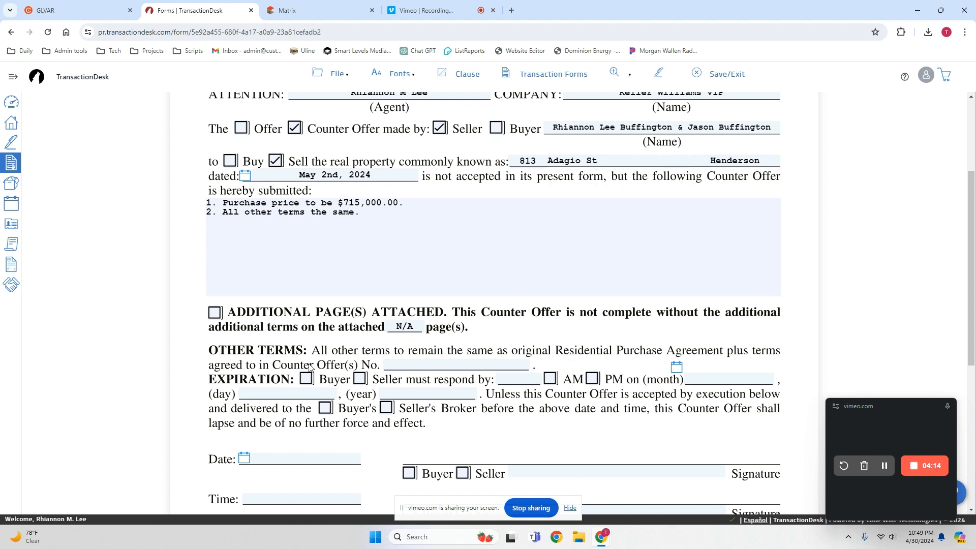
{"action": "left_click", "coordinate": [407, 365]}
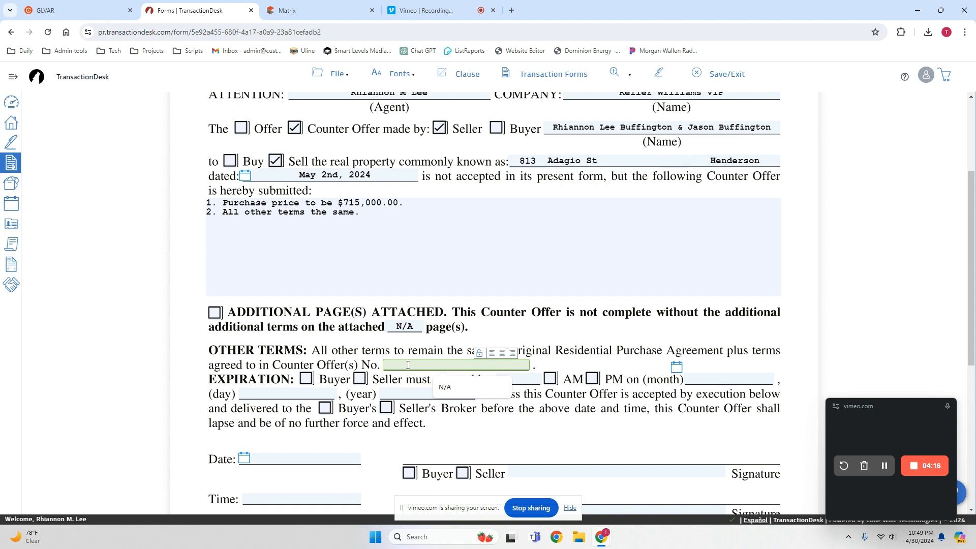
{"action": "type", "text": "1"}
{"action": "left_click", "coordinate": [553, 367]}
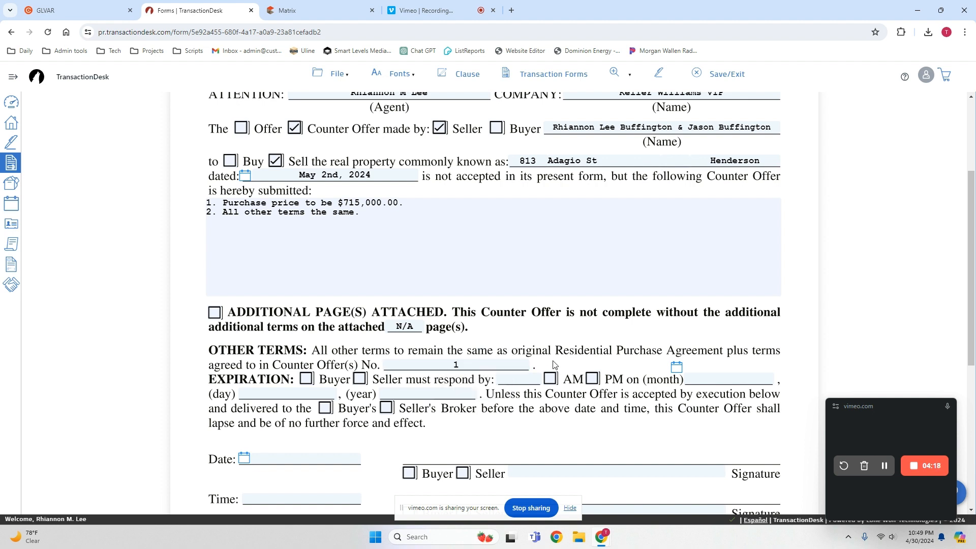
Set the Expiration so the Seller must respond by 10:00 AM on April 3rd, 2024, with delivery to the Buyer's Broker.
{"action": "left_click", "coordinate": [364, 380]}
{"action": "left_click", "coordinate": [513, 380]}
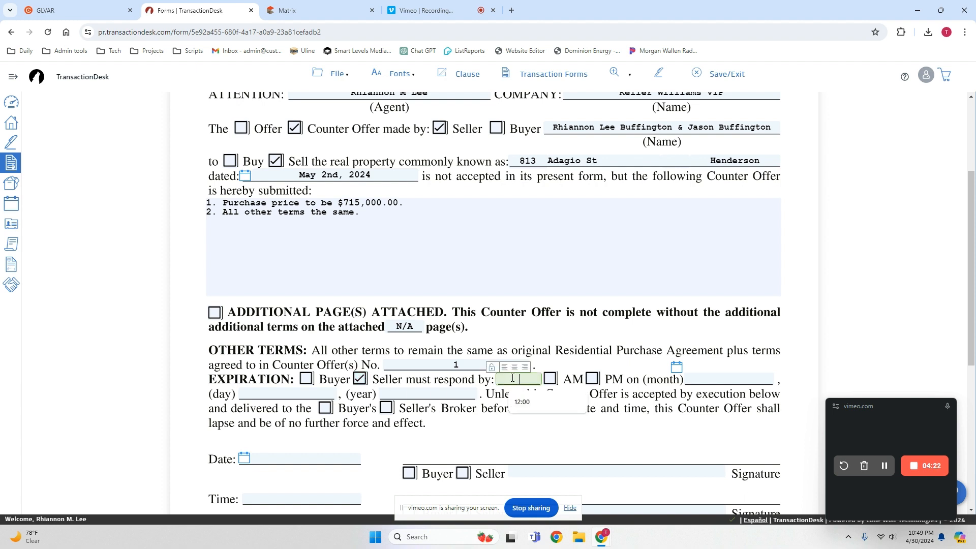
{"action": "type", "text": "10:00"}
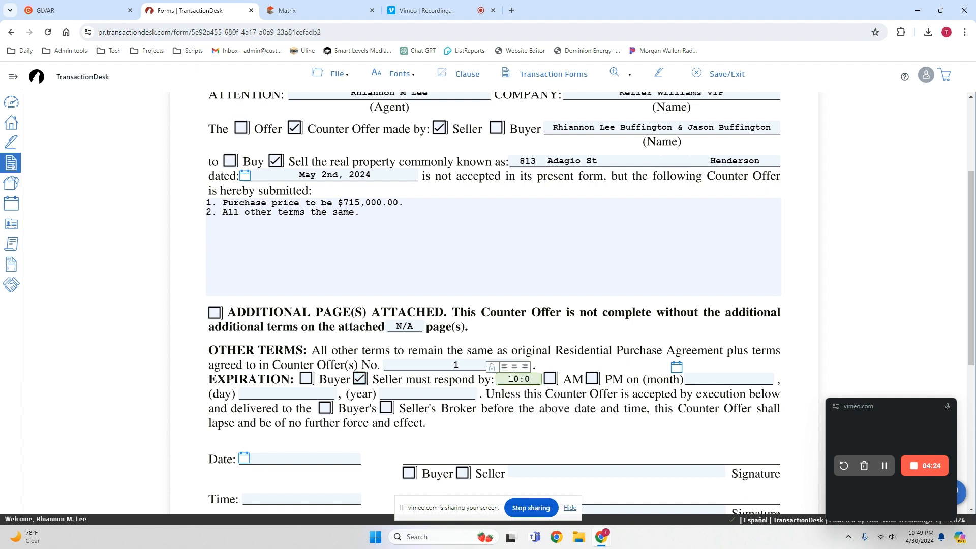
{"action": "left_click", "coordinate": [550, 379]}
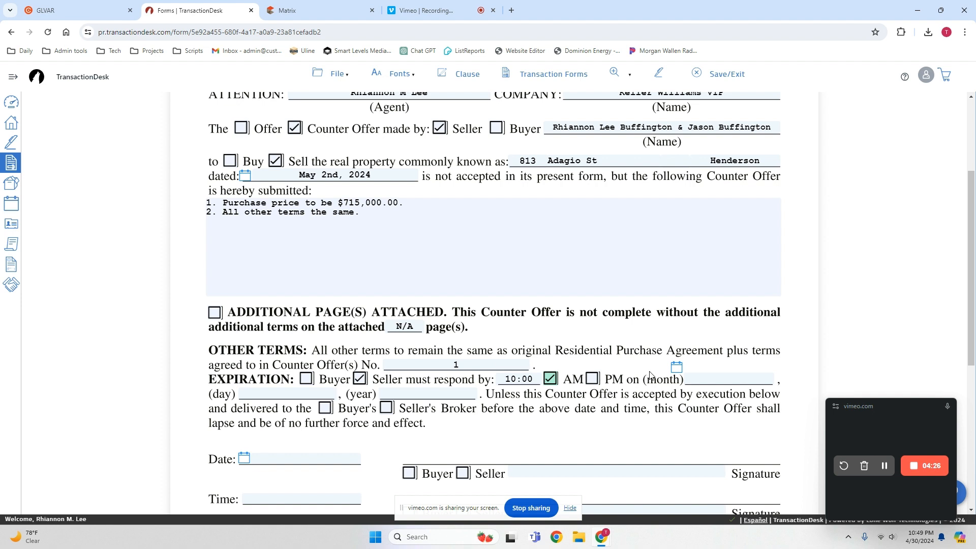
{"action": "left_click", "coordinate": [677, 368]}
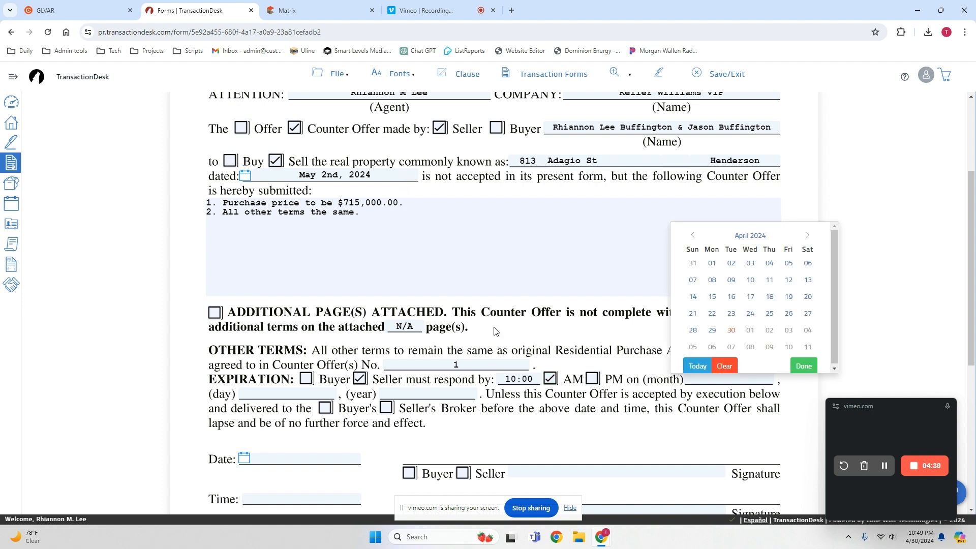
{"action": "left_click", "coordinate": [752, 264]}
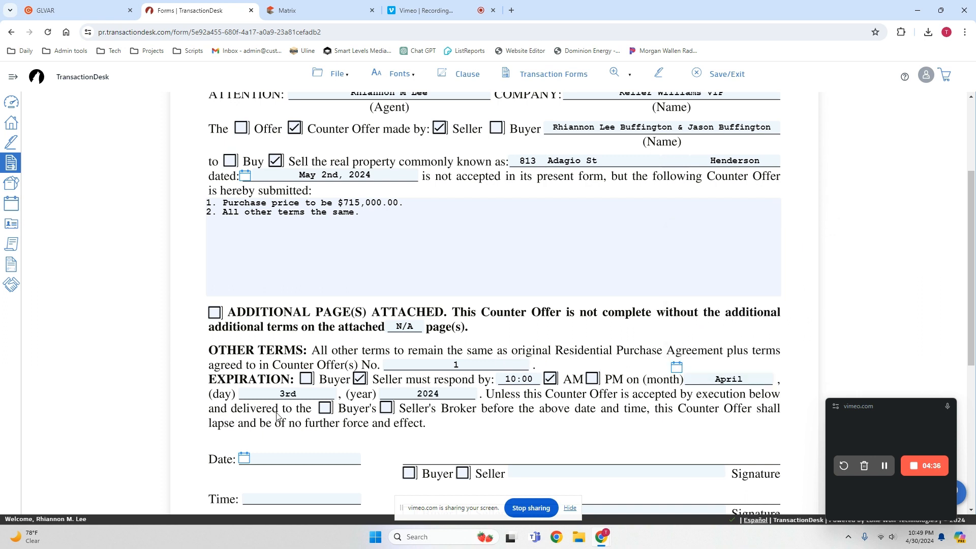
{"action": "left_click", "coordinate": [326, 410]}
Mark both upper signature lines as Buyer and enter the placeholder names "Test Test1" and "Test Test2" on them.
{"action": "scroll", "coordinate": [394, 401], "scroll_direction": "down", "scroll_amount": 2}
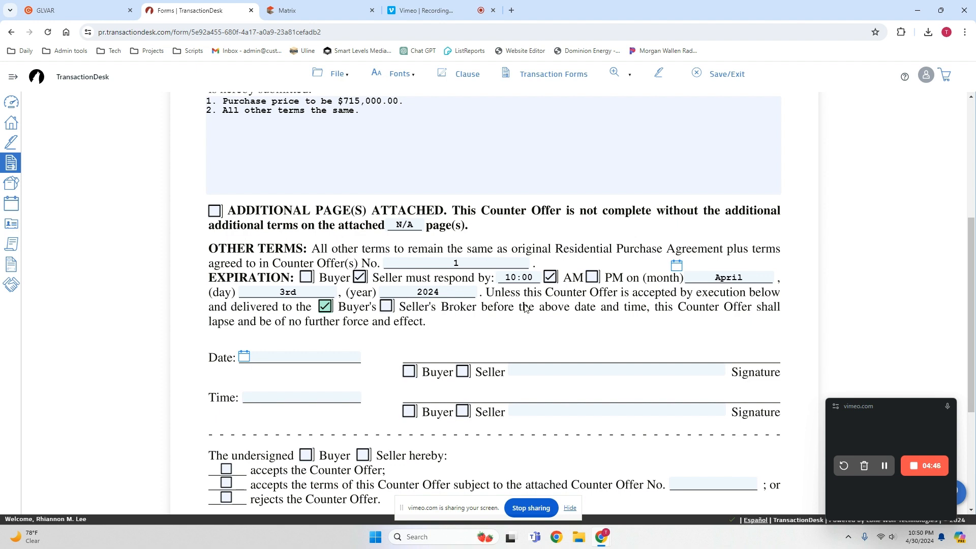
{"action": "scroll", "coordinate": [512, 315], "scroll_direction": "up", "scroll_amount": 2}
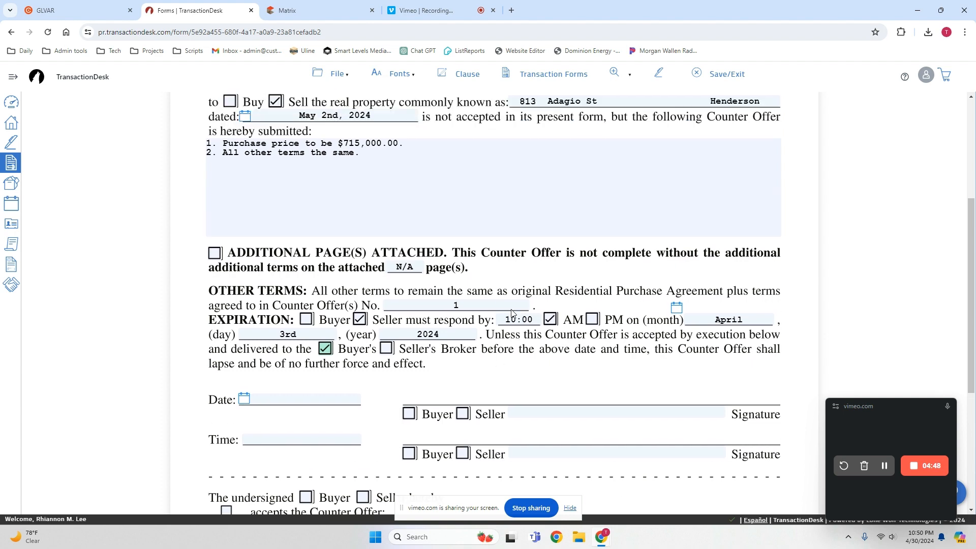
{"action": "scroll", "coordinate": [511, 315], "scroll_direction": "up", "scroll_amount": 1}
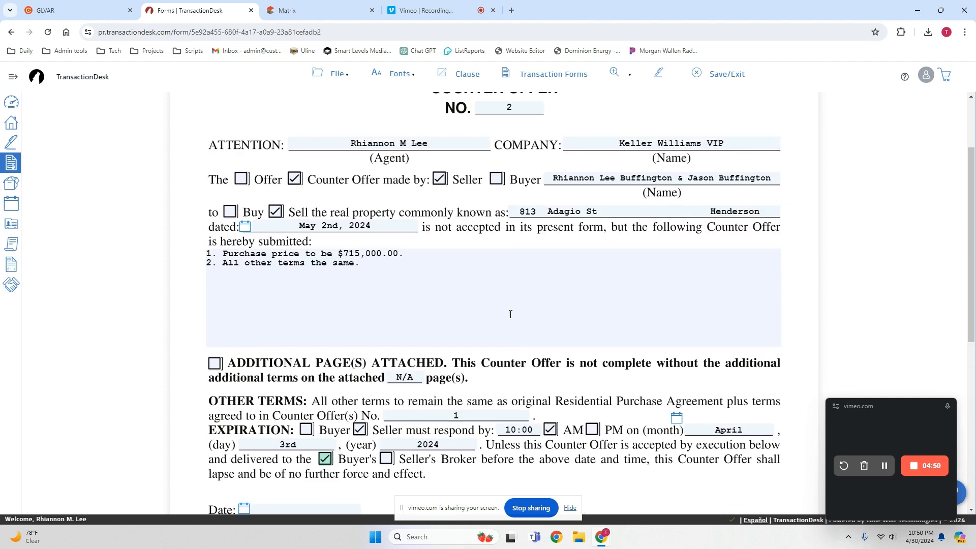
{"action": "scroll", "coordinate": [510, 314], "scroll_direction": "down", "scroll_amount": 4}
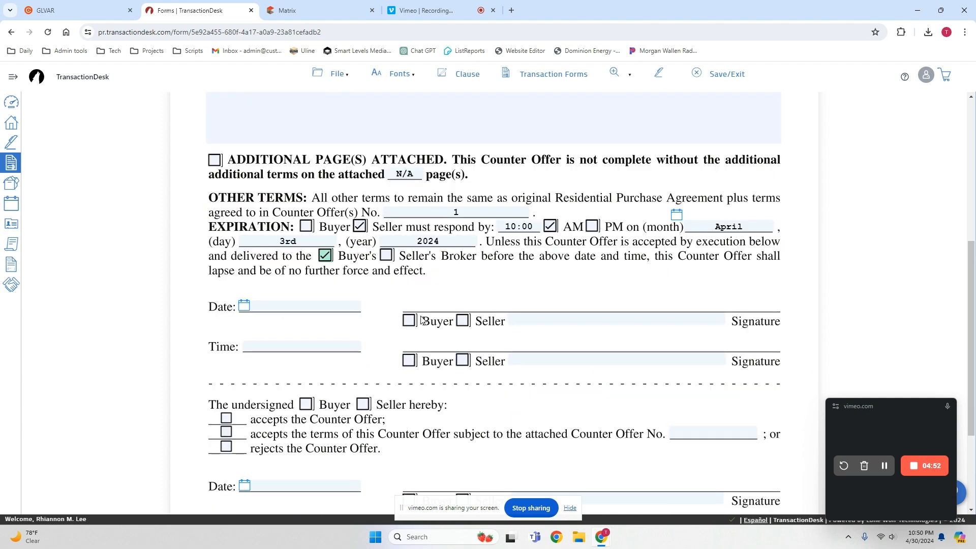
{"action": "left_click", "coordinate": [411, 322]}
{"action": "left_click", "coordinate": [410, 360]}
{"action": "left_click", "coordinate": [580, 318]}
{"action": "type", "text": "Test Test"}
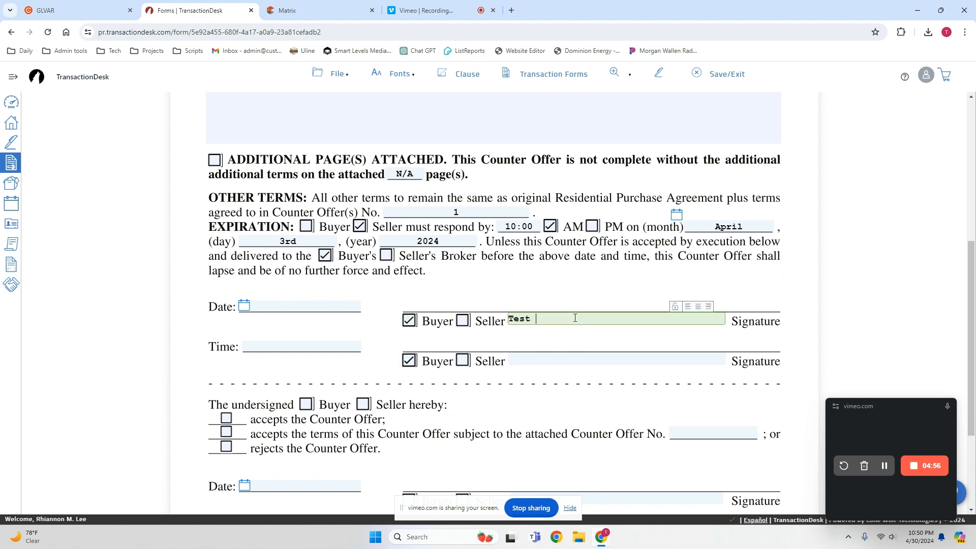
{"action": "key", "text": "Tab"}
{"action": "key", "text": "Tab"}
{"action": "key", "text": "Tab"}
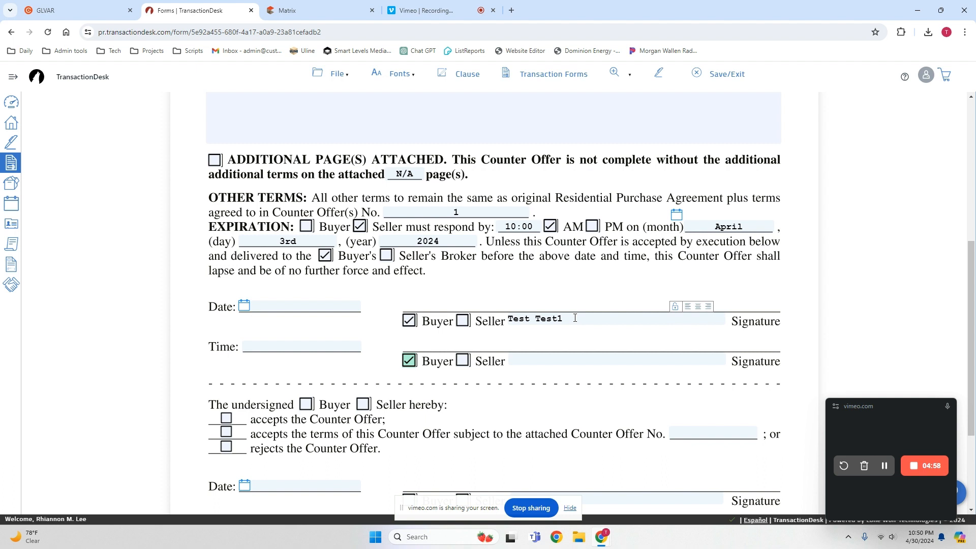
{"action": "type", "text": "Test Test2"}
{"action": "left_click", "coordinate": [523, 292]}
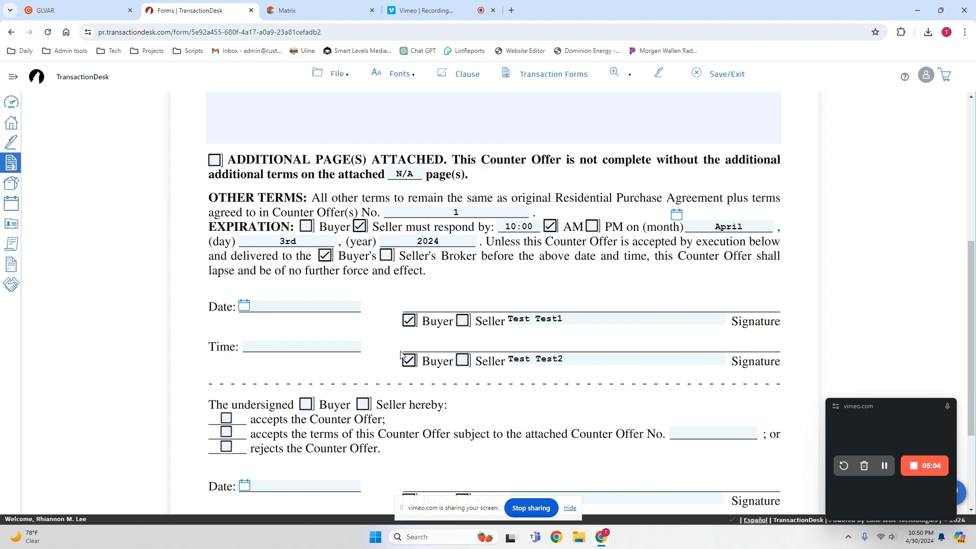
Mark the undersigned responding party as Seller and open the completed Counter Offer in Authentisign for e-signing.
{"action": "left_click", "coordinate": [363, 404]}
{"action": "scroll", "coordinate": [629, 359], "scroll_direction": "down", "scroll_amount": 2}
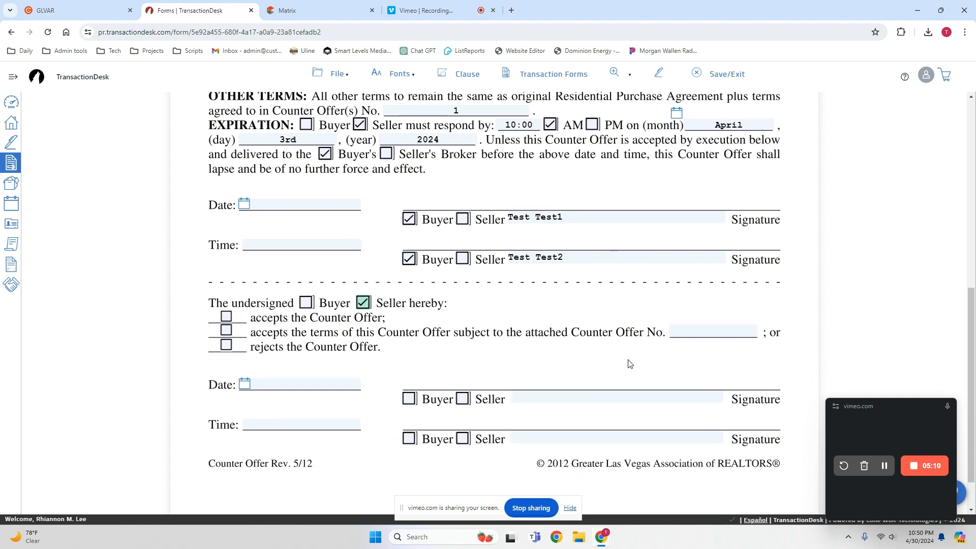
{"action": "scroll", "coordinate": [629, 363], "scroll_direction": "up", "scroll_amount": 6}
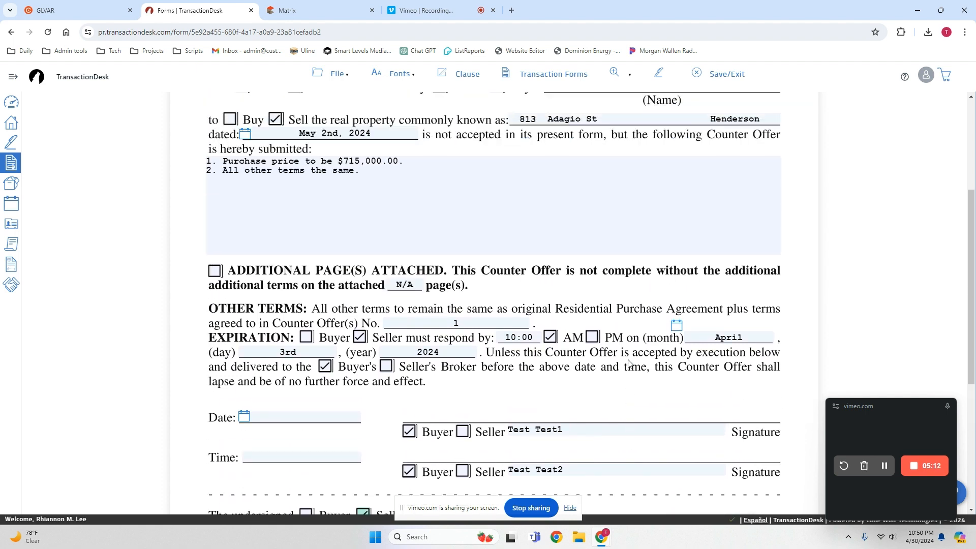
{"action": "scroll", "coordinate": [629, 363], "scroll_direction": "up", "scroll_amount": 2}
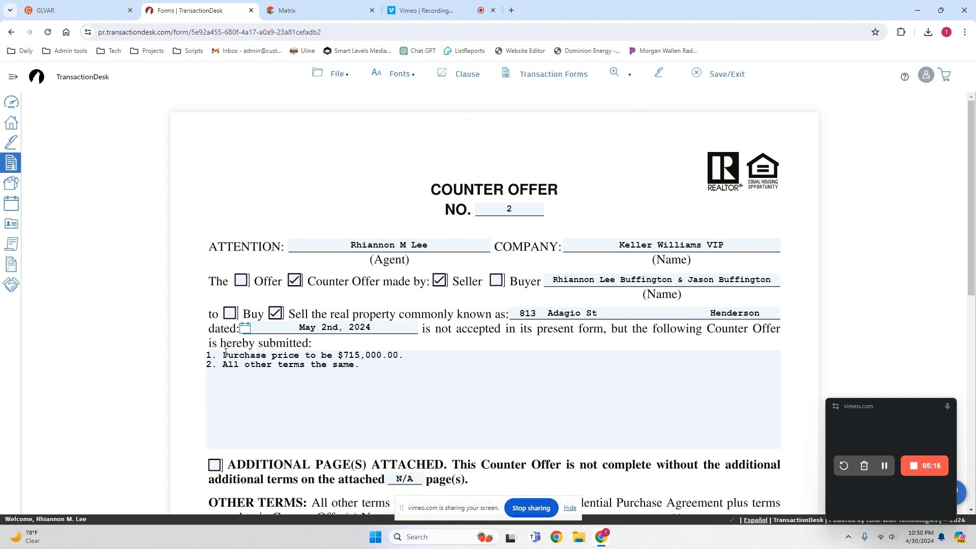
{"action": "scroll", "coordinate": [722, 351], "scroll_direction": "down", "scroll_amount": 4}
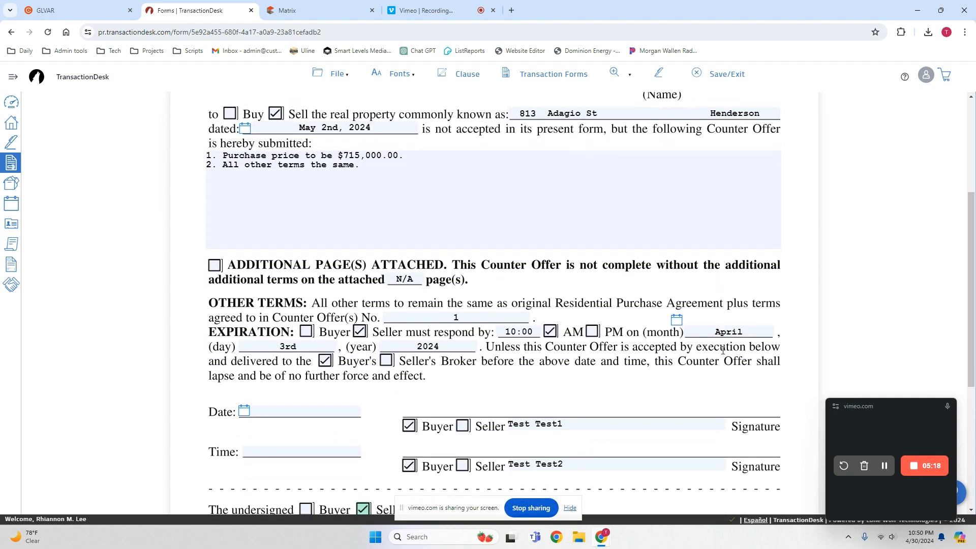
{"action": "scroll", "coordinate": [724, 355], "scroll_direction": "up", "scroll_amount": 2}
{"action": "scroll", "coordinate": [725, 354], "scroll_direction": "up", "scroll_amount": 2}
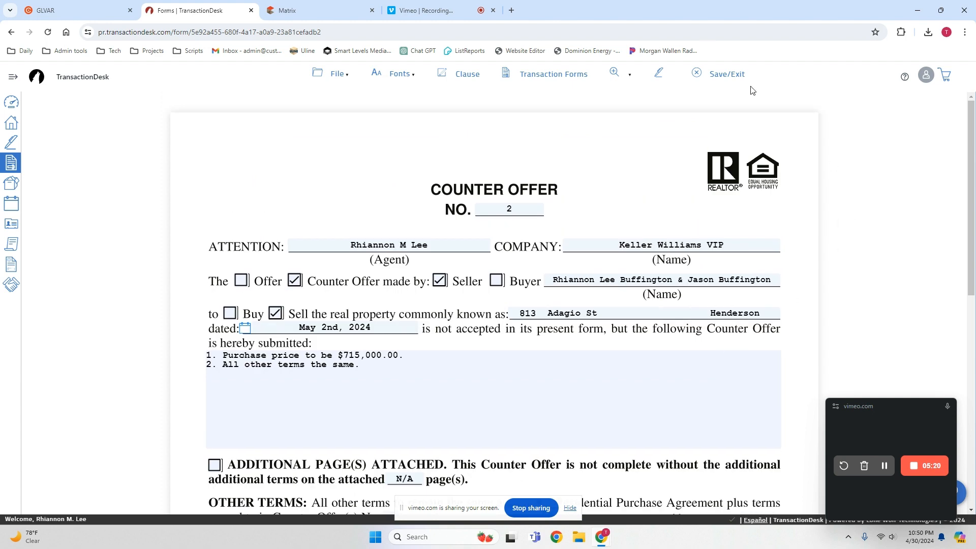
{"action": "left_click", "coordinate": [659, 75]}
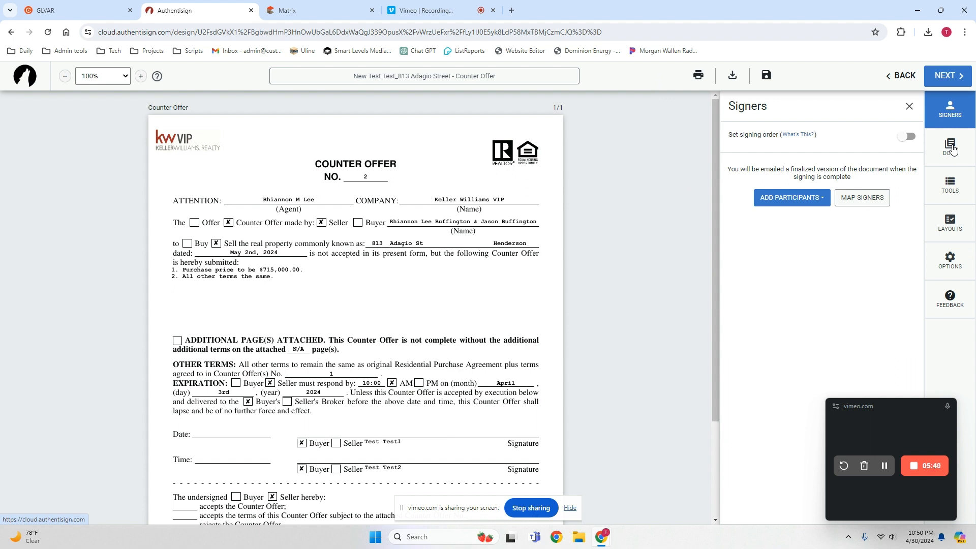
Review the Counter Offer's terms, expiration, signature lines and acceptance section in the signing document.
{"action": "scroll", "coordinate": [581, 240], "scroll_direction": "down", "scroll_amount": 1}
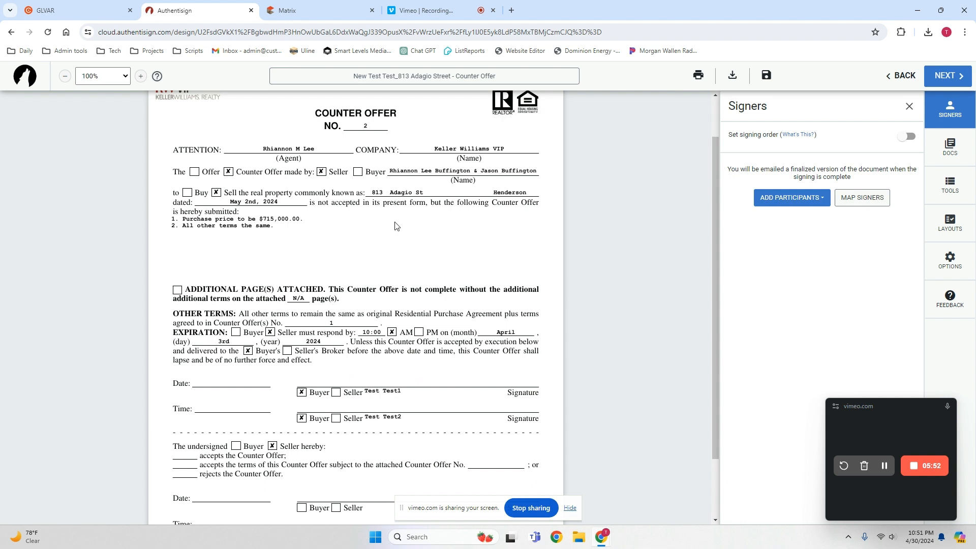
{"action": "scroll", "coordinate": [386, 425], "scroll_direction": "down", "scroll_amount": 1}
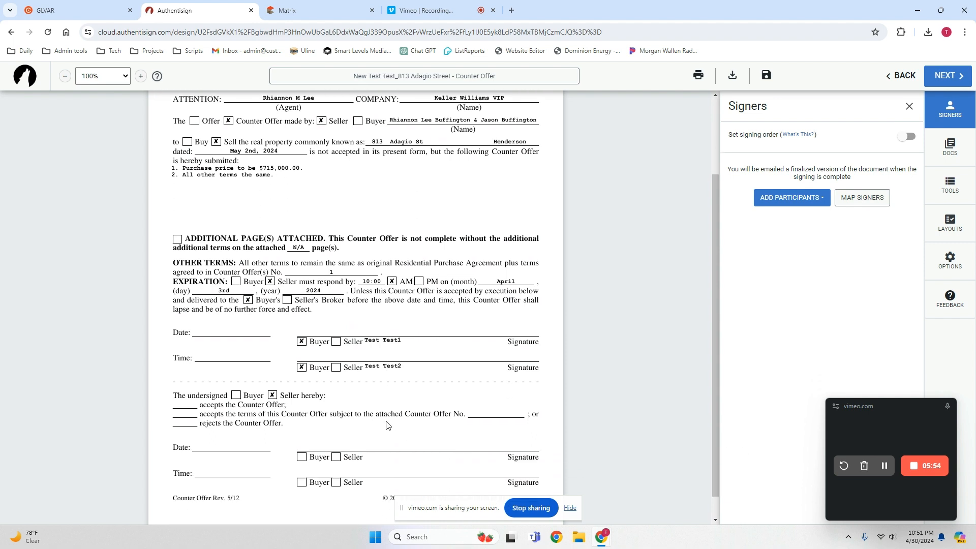
{"action": "scroll", "coordinate": [388, 425], "scroll_direction": "up", "scroll_amount": 2}
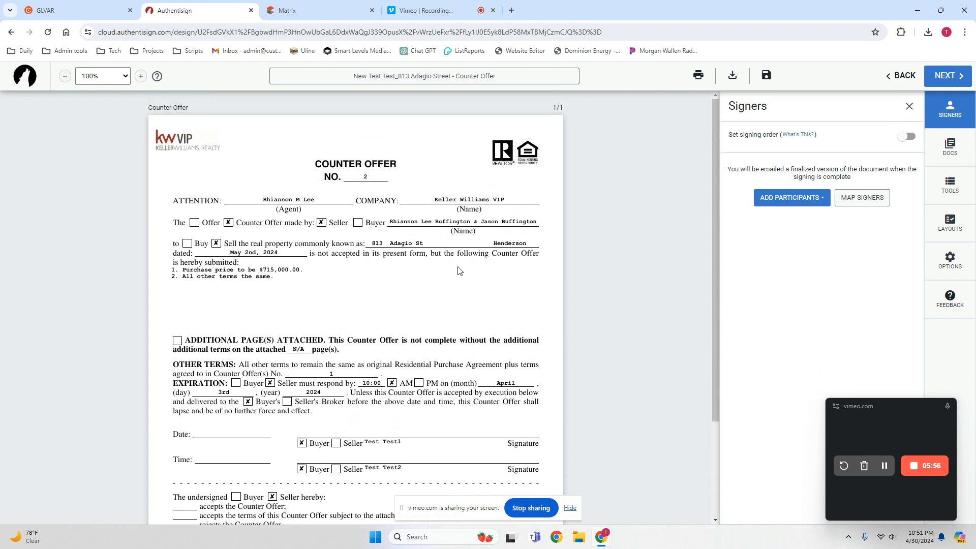
{"action": "scroll", "coordinate": [425, 255], "scroll_direction": "down", "scroll_amount": 1}
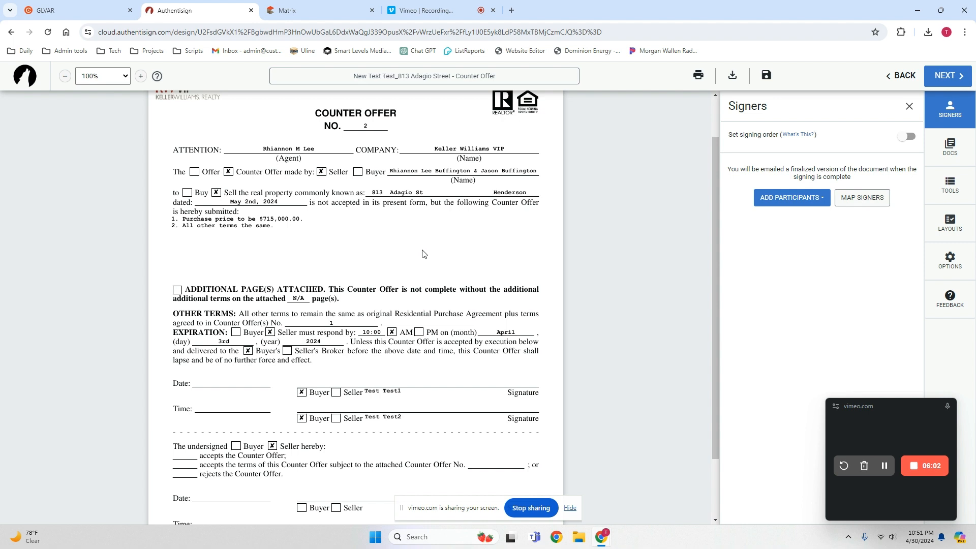
{"action": "scroll", "coordinate": [421, 253], "scroll_direction": "down", "scroll_amount": 2}
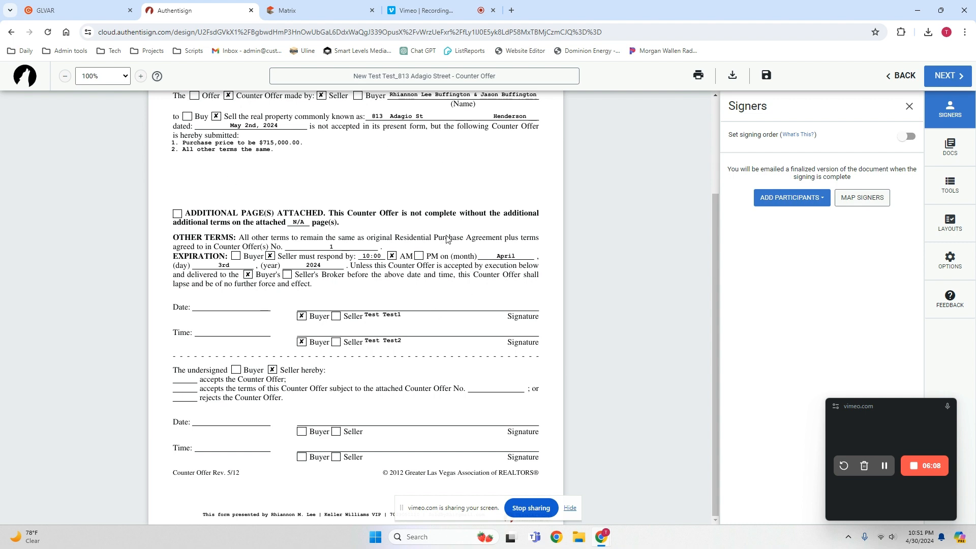
{"action": "scroll", "coordinate": [414, 189], "scroll_direction": "up", "scroll_amount": 1}
{"action": "scroll", "coordinate": [414, 189], "scroll_direction": "up", "scroll_amount": 2}
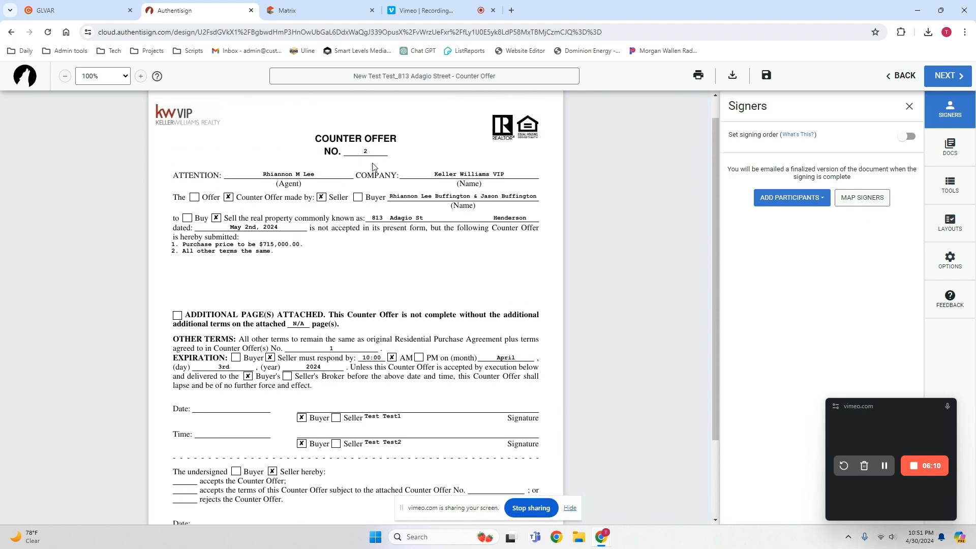
{"action": "scroll", "coordinate": [419, 198], "scroll_direction": "down", "scroll_amount": 2}
{"action": "scroll", "coordinate": [423, 212], "scroll_direction": "down", "scroll_amount": 1}
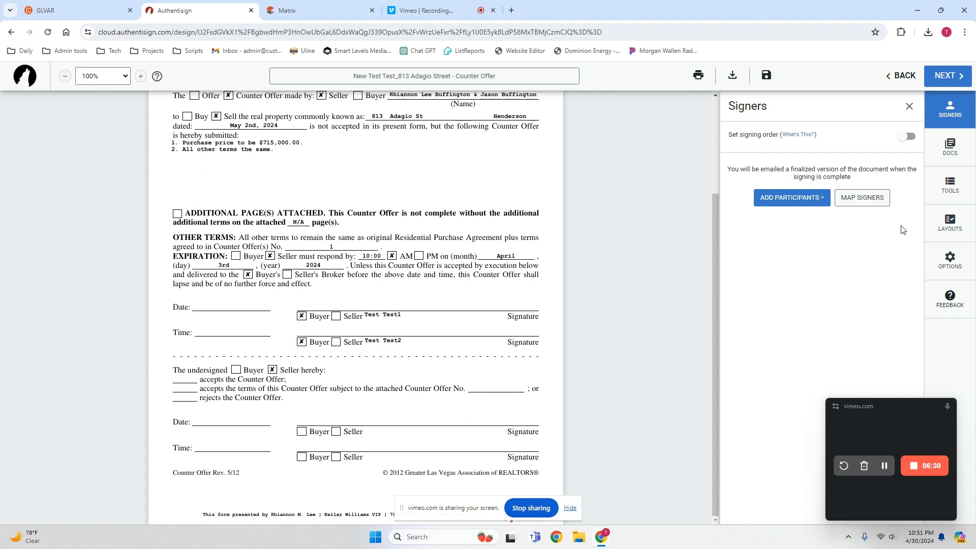
Add a text box reading 2 on the attached Counter Offer No. blank and give it a transparent background.
{"action": "left_click", "coordinate": [949, 184]}
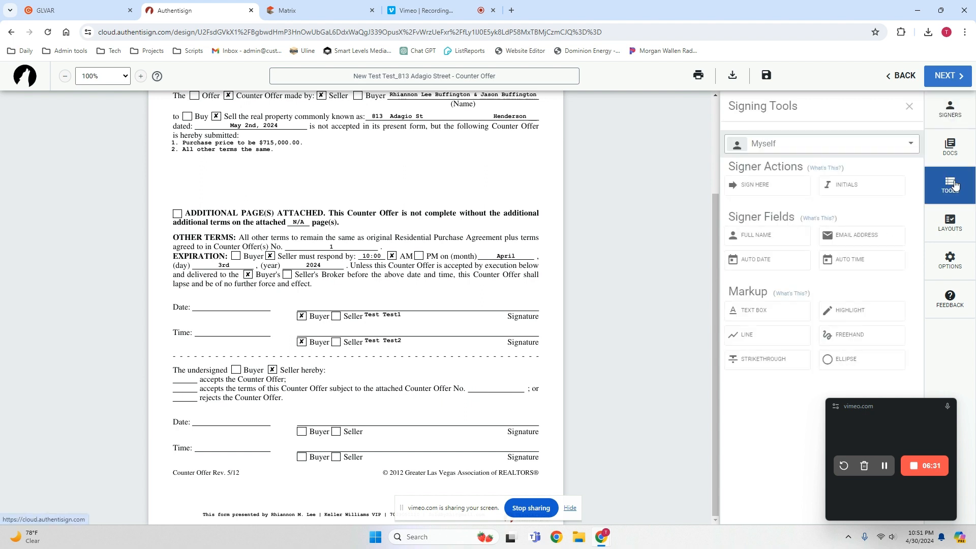
{"action": "left_click", "coordinate": [751, 314]}
{"action": "left_click", "coordinate": [489, 388]}
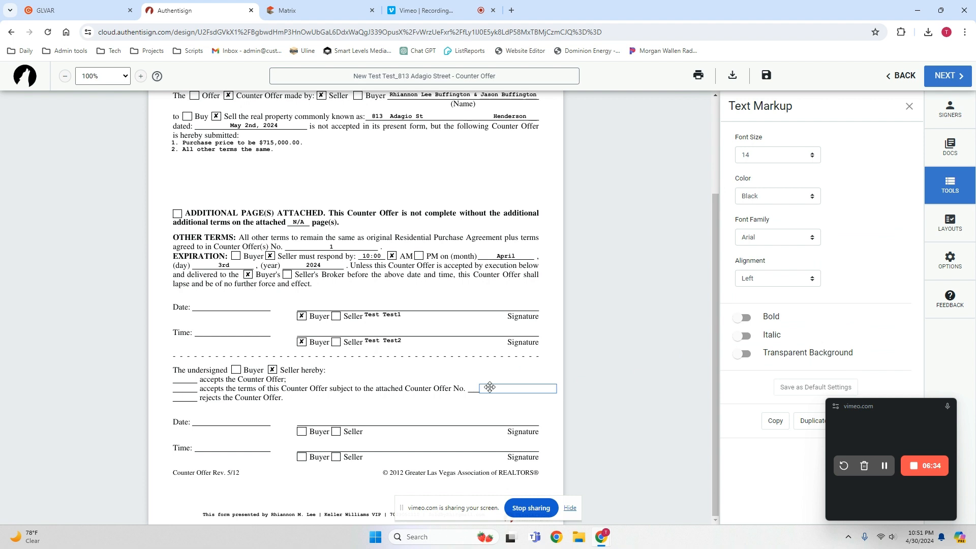
{"action": "left_click", "coordinate": [494, 368]}
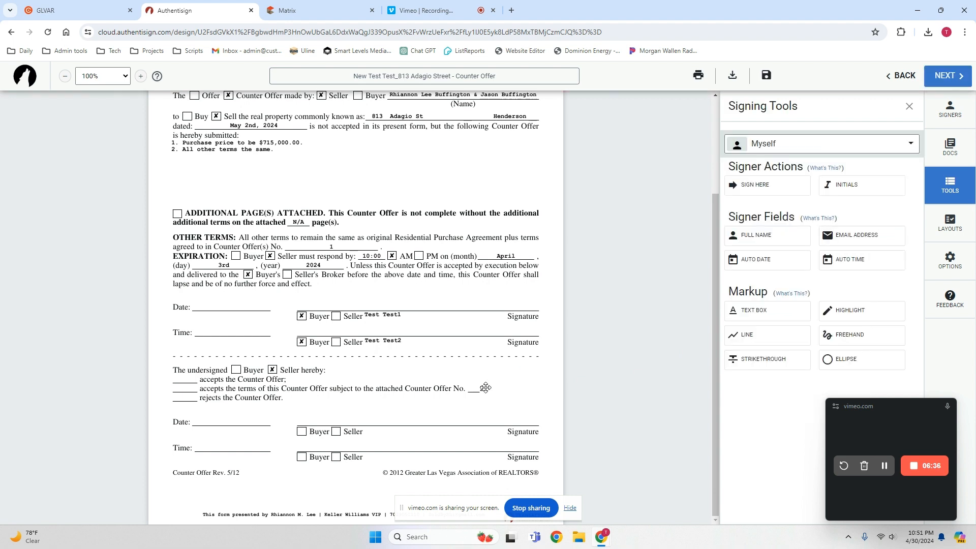
{"action": "left_click", "coordinate": [485, 388]}
{"action": "left_click", "coordinate": [743, 353]}
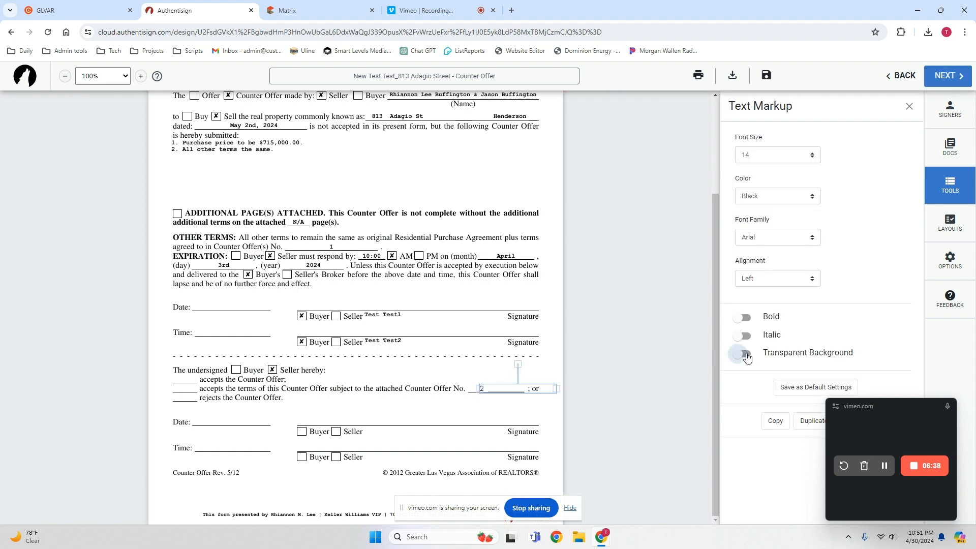
{"action": "left_click", "coordinate": [457, 409]}
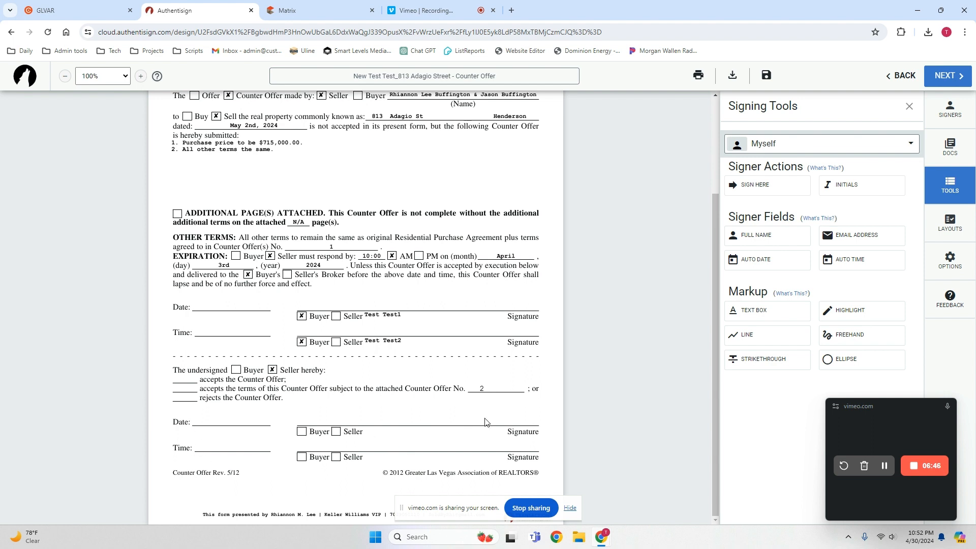
Delete the text box from the attached Counter Offer No. blank.
{"action": "left_click", "coordinate": [482, 390]}
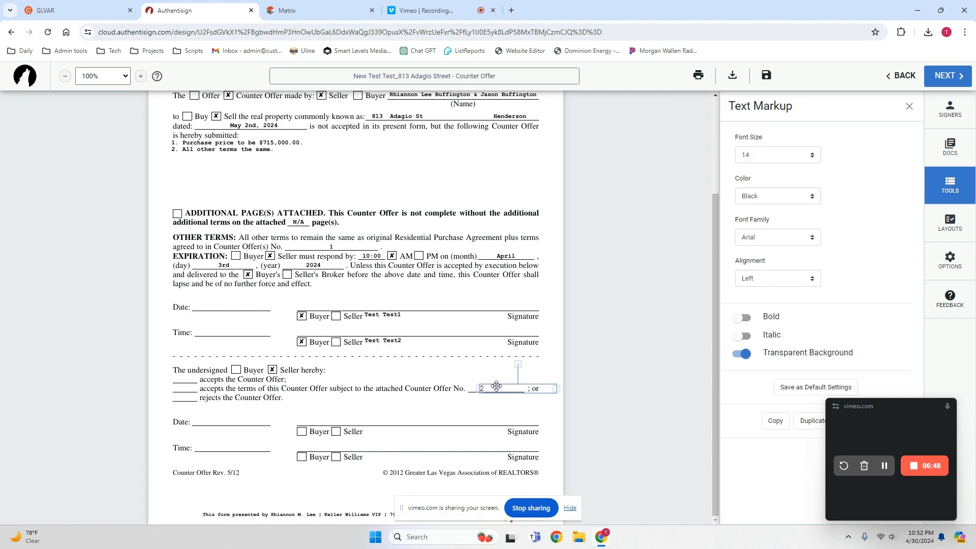
{"action": "key", "text": "Delete"}
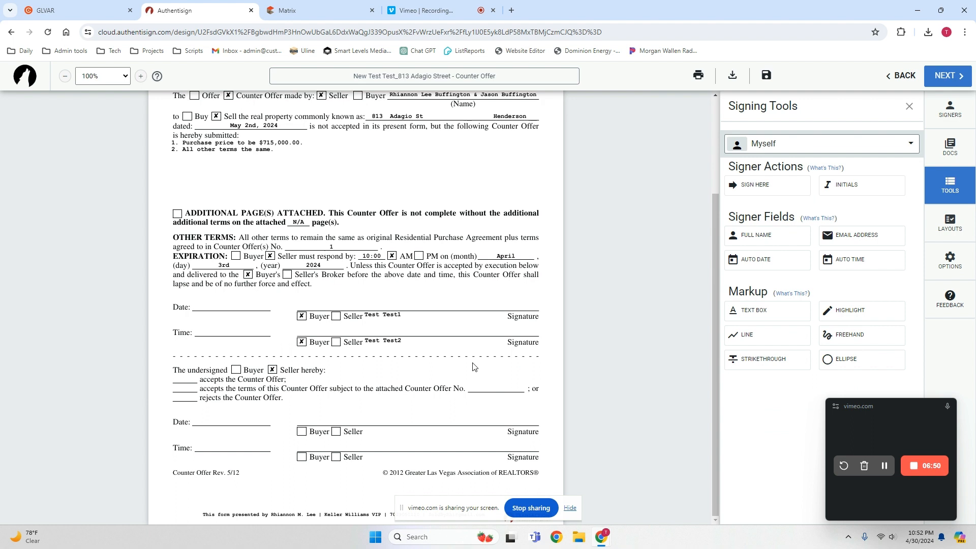
{"action": "scroll", "coordinate": [465, 338], "scroll_direction": "up", "scroll_amount": 2}
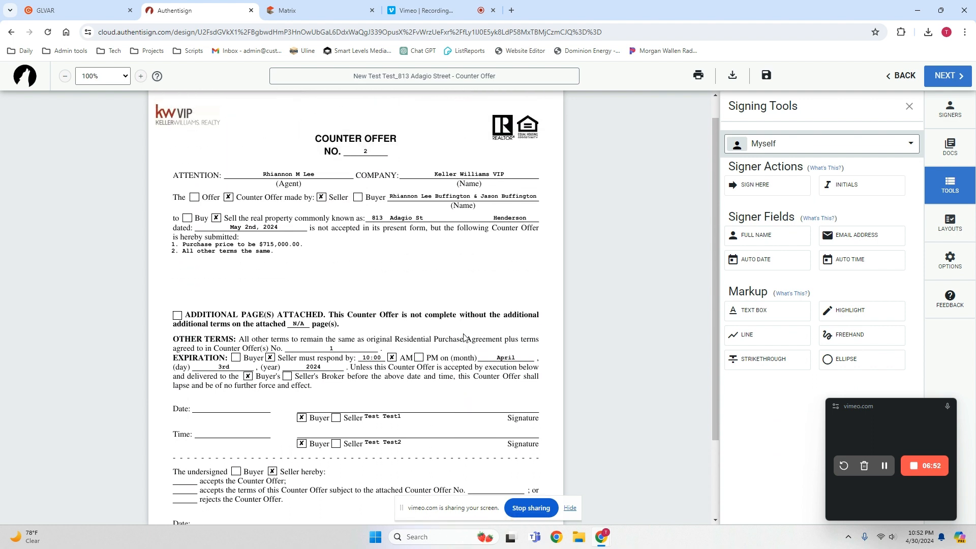
{"action": "scroll", "coordinate": [465, 338], "scroll_direction": "down", "scroll_amount": 2}
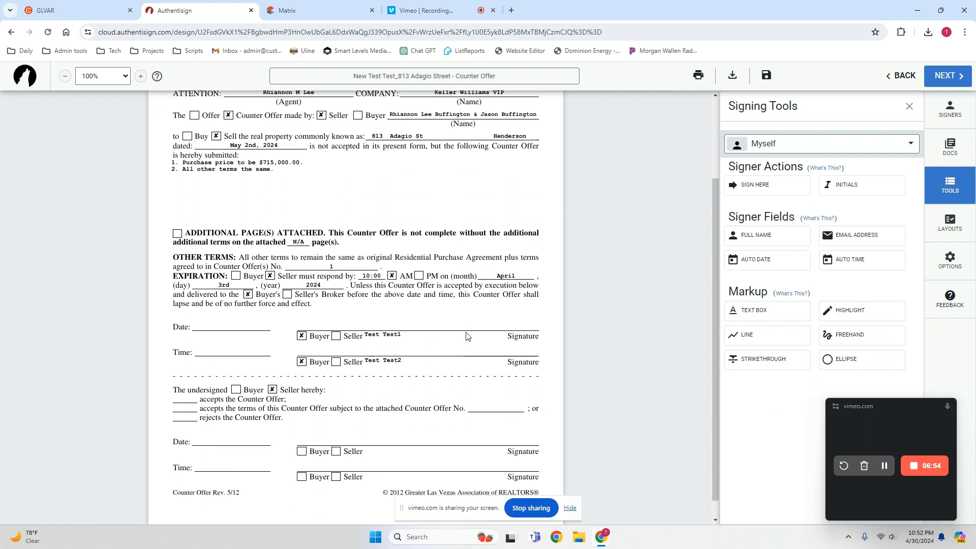
{"action": "scroll", "coordinate": [466, 336], "scroll_direction": "up", "scroll_amount": 3}
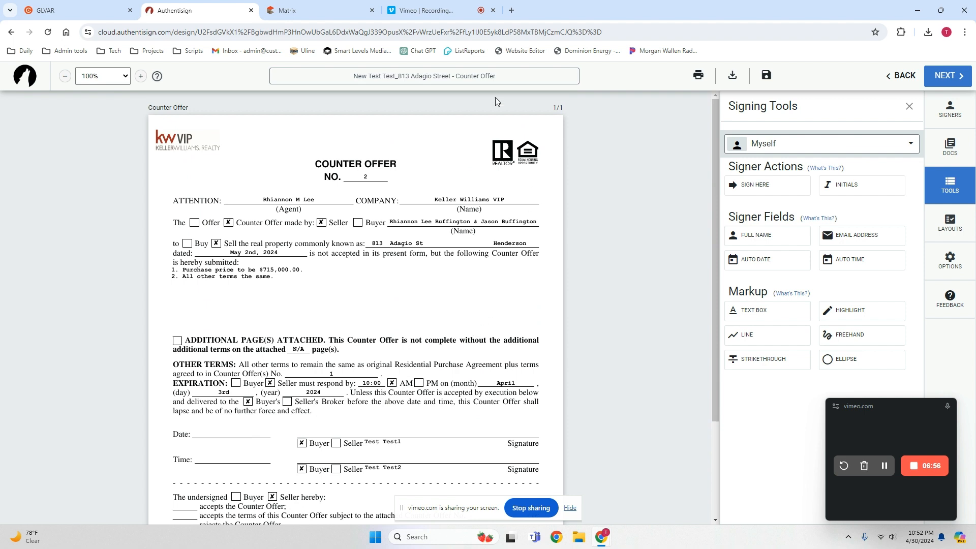
Rename the signing to Counter Offers 1 & 2, followed by an underscore and the property's street address.
{"action": "left_click_drag", "start_coordinate": [451, 76], "coordinate": [632, 73]}
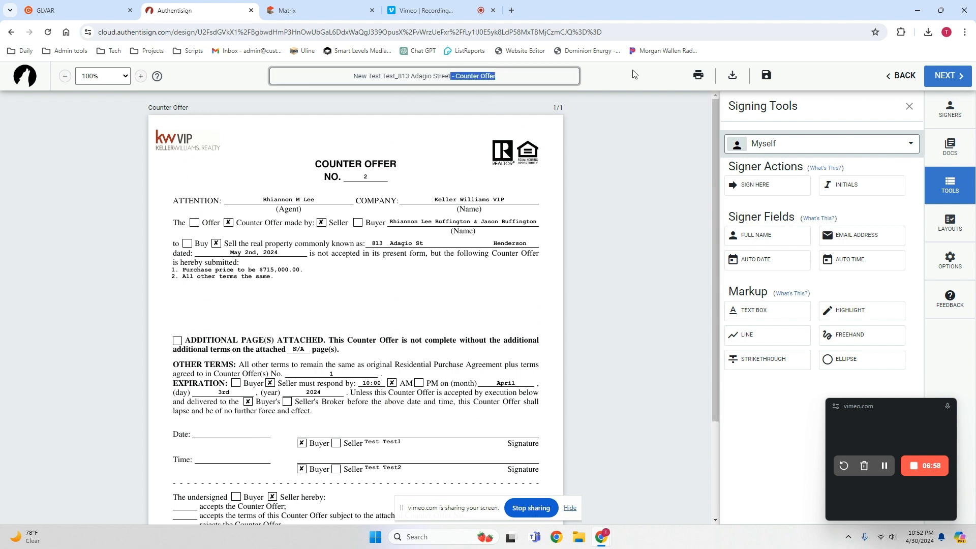
{"action": "key", "text": "BackSpace"}
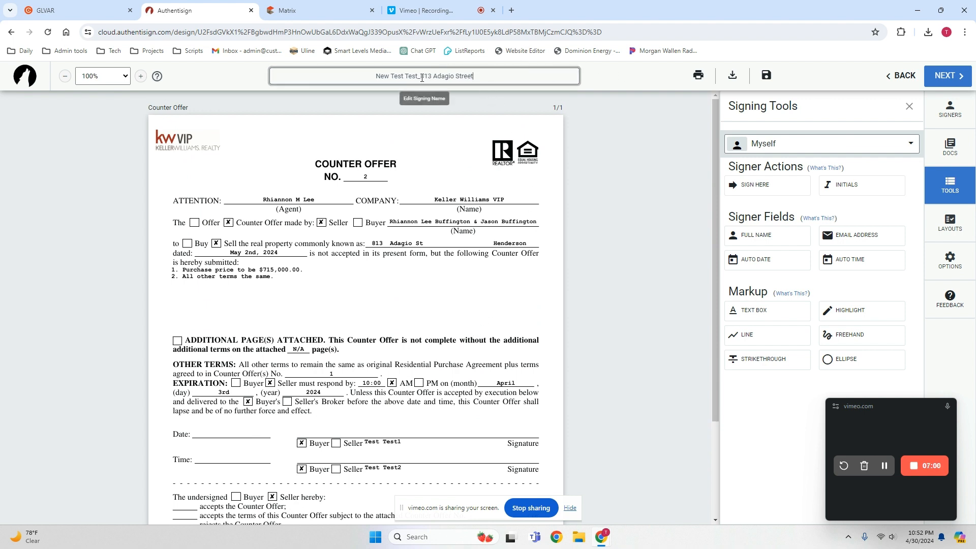
{"action": "left_click_drag", "start_coordinate": [419, 77], "coordinate": [296, 75]}
{"action": "type", "text": "Count"}
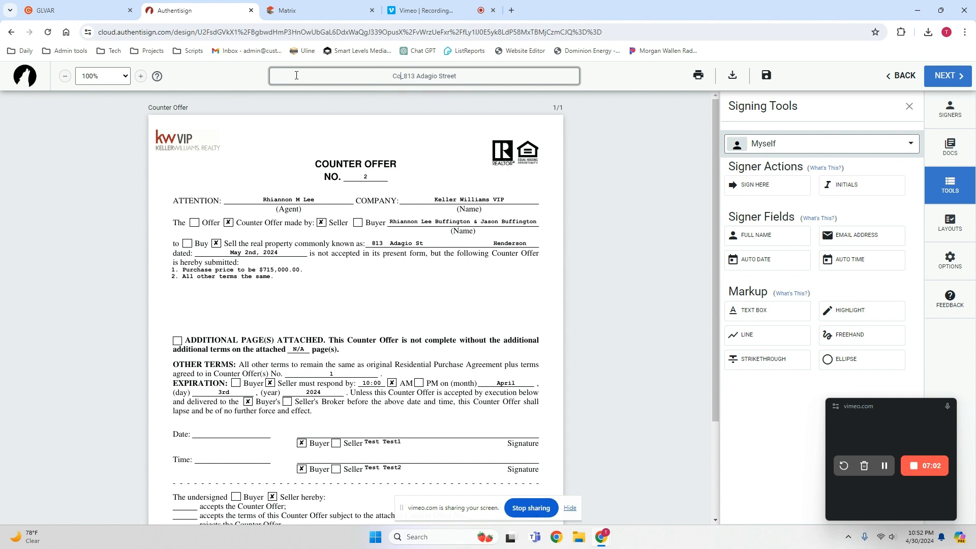
{"action": "type", "text": "er Offers 1&2_813"}
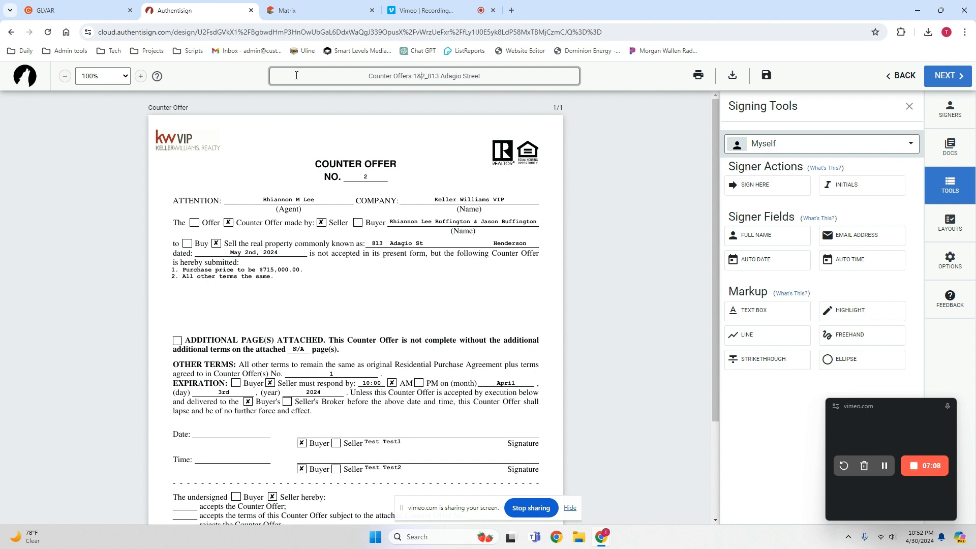
{"action": "left_click", "coordinate": [415, 79]}
{"action": "left_click", "coordinate": [508, 80]}
Add both buyers from the transaction's participants to the signing as remote signers.
{"action": "scroll", "coordinate": [492, 307], "scroll_direction": "down", "scroll_amount": 3}
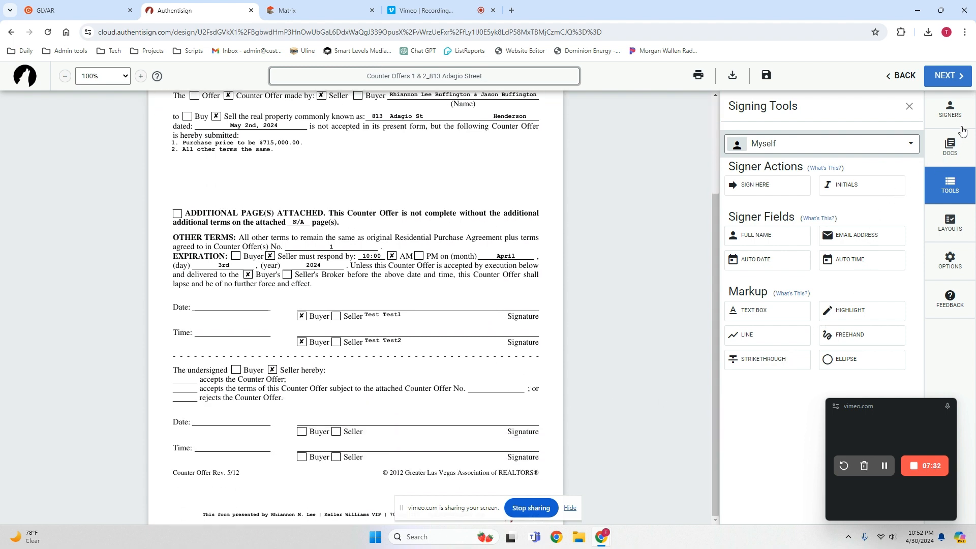
{"action": "left_click", "coordinate": [954, 112]}
{"action": "left_click", "coordinate": [820, 196]}
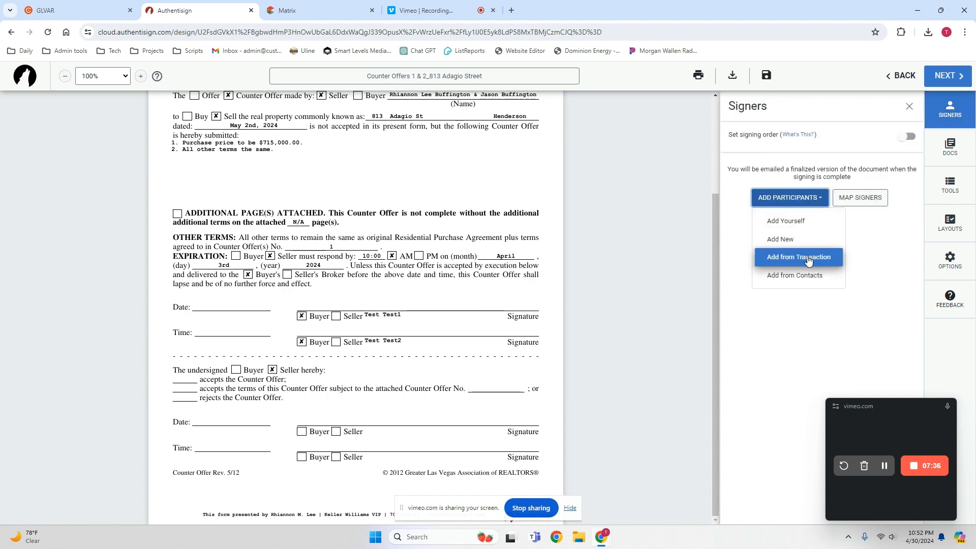
{"action": "left_click", "coordinate": [808, 260]}
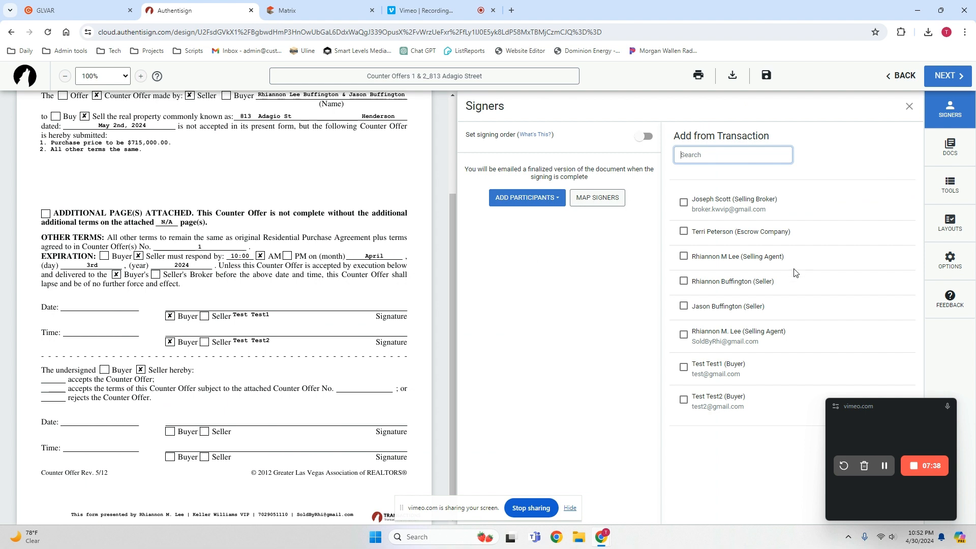
{"action": "left_click", "coordinate": [683, 367]}
{"action": "left_click", "coordinate": [684, 401]}
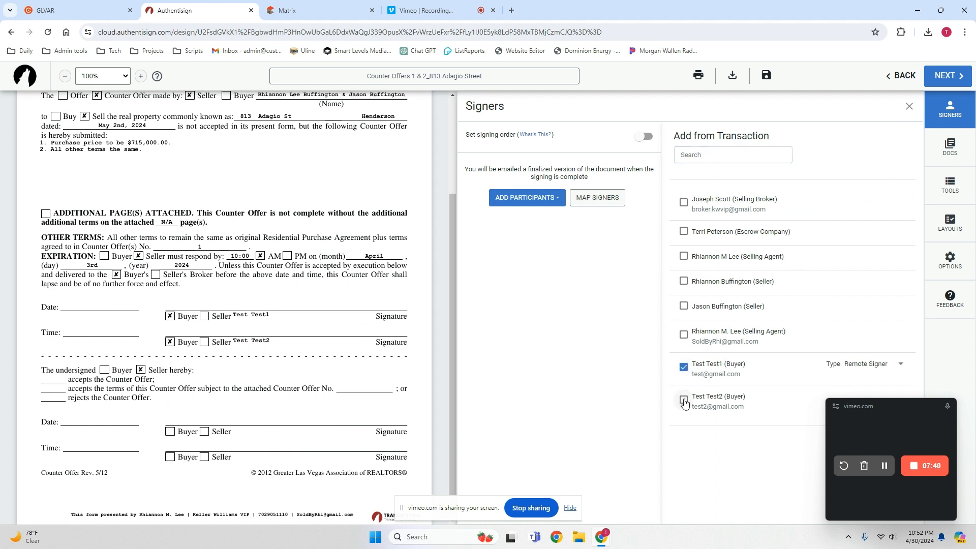
{"action": "left_click", "coordinate": [882, 403]}
{"action": "left_click_drag", "start_coordinate": [882, 401], "coordinate": [876, 227]}
{"action": "left_click", "coordinate": [899, 448]}
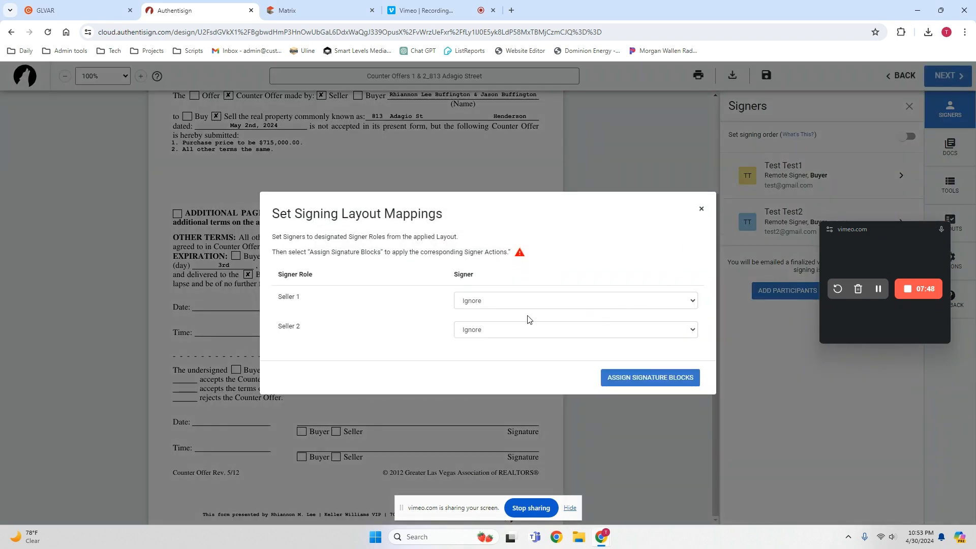
Map the first buyer to Seller 1 and the second buyer to Seller 2, and assign their signature blocks.
{"action": "left_click", "coordinate": [550, 300]}
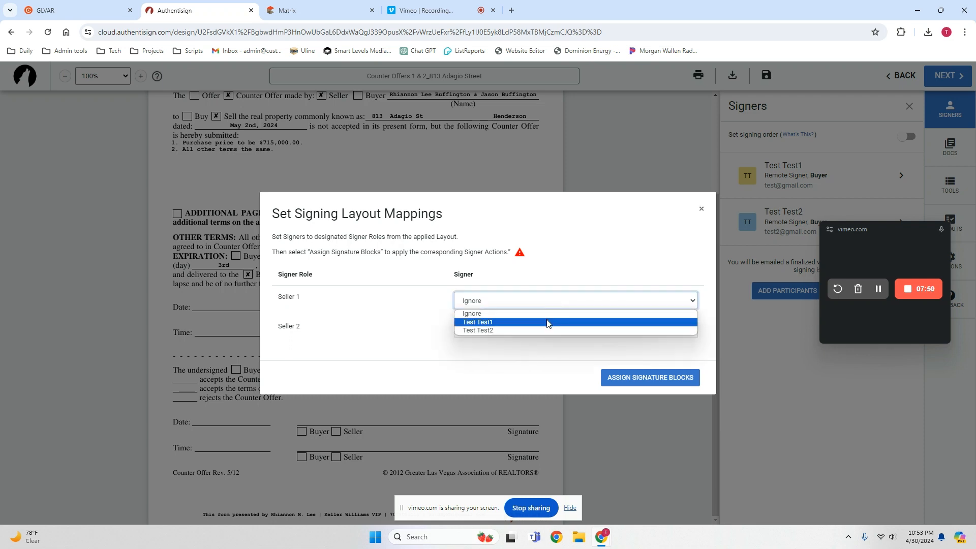
{"action": "left_click", "coordinate": [548, 323]}
{"action": "left_click", "coordinate": [538, 333]}
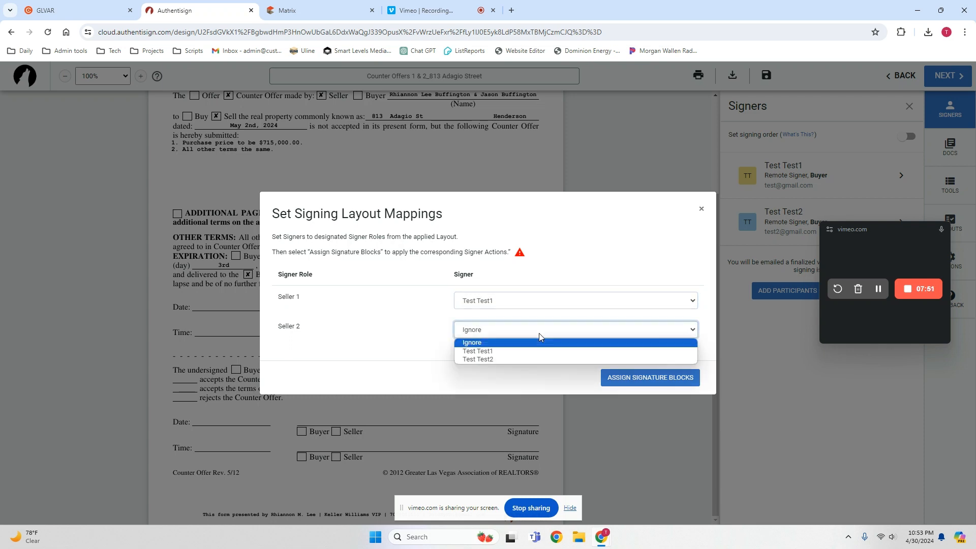
{"action": "left_click", "coordinate": [534, 358]}
{"action": "left_click", "coordinate": [630, 379]}
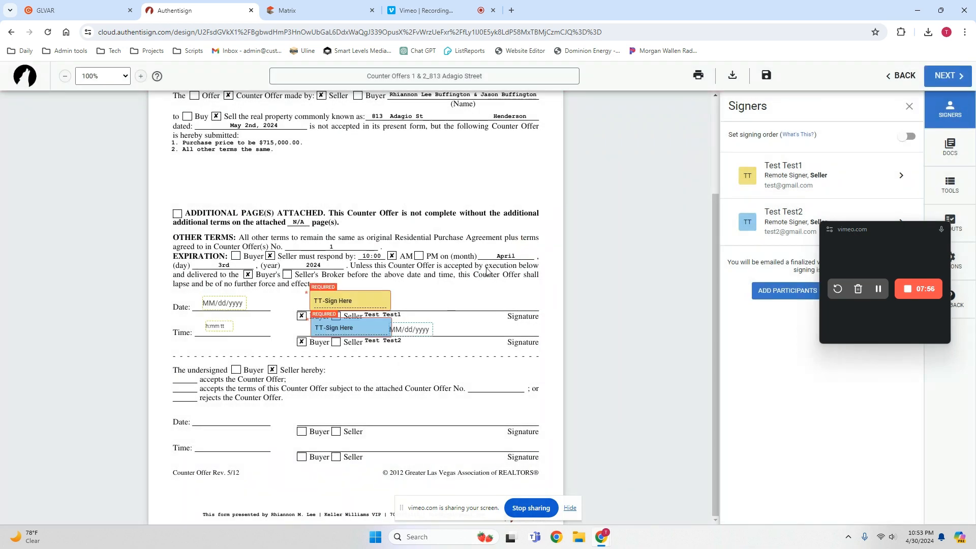
Delete the second signer's date stamp beside the second signature block and check the remaining signing fields.
{"action": "scroll", "coordinate": [488, 275], "scroll_direction": "up", "scroll_amount": 2}
{"action": "scroll", "coordinate": [450, 367], "scroll_direction": "down", "scroll_amount": 1}
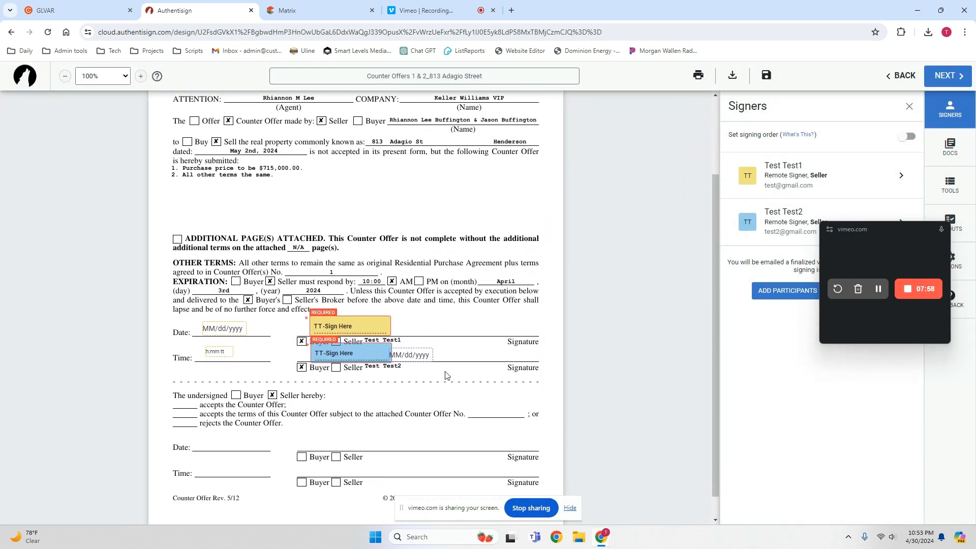
{"action": "left_click", "coordinate": [419, 354]}
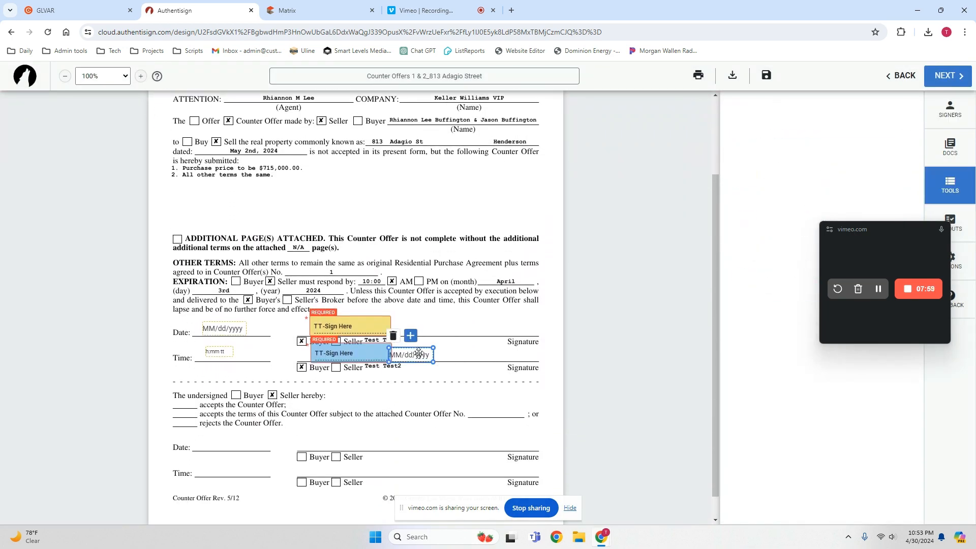
{"action": "left_click", "coordinate": [393, 336]}
{"action": "scroll", "coordinate": [456, 306], "scroll_direction": "down", "scroll_amount": 1}
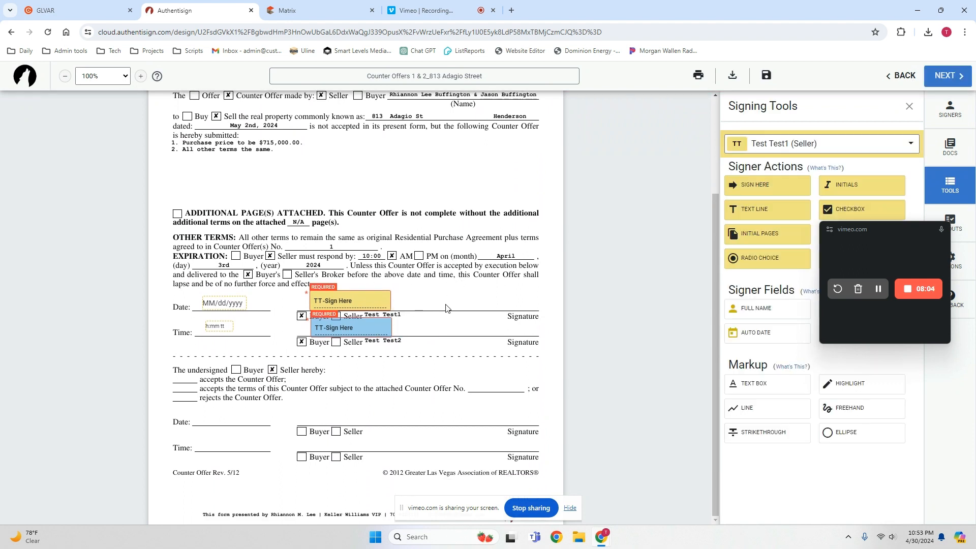
{"action": "scroll", "coordinate": [446, 307], "scroll_direction": "up", "scroll_amount": 3}
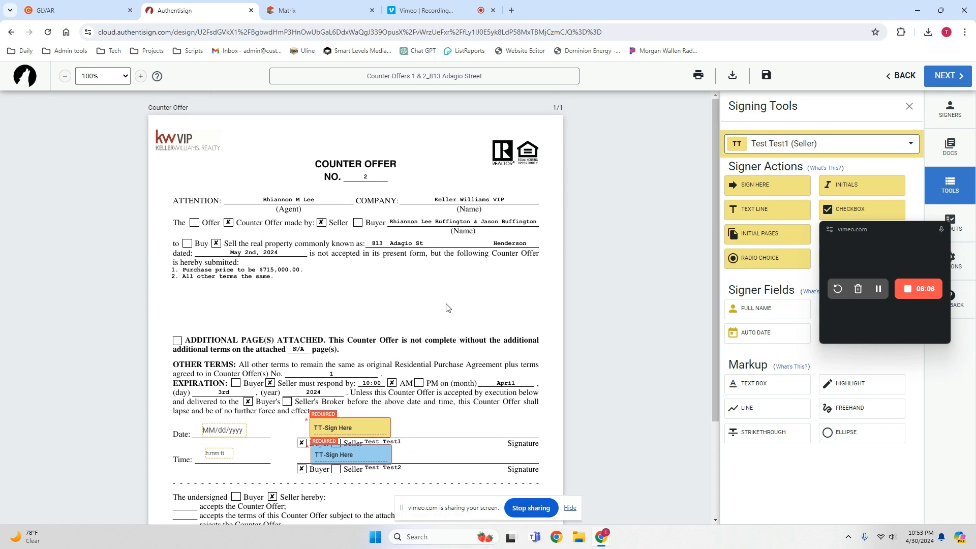
{"action": "scroll", "coordinate": [448, 308], "scroll_direction": "down", "scroll_amount": 3}
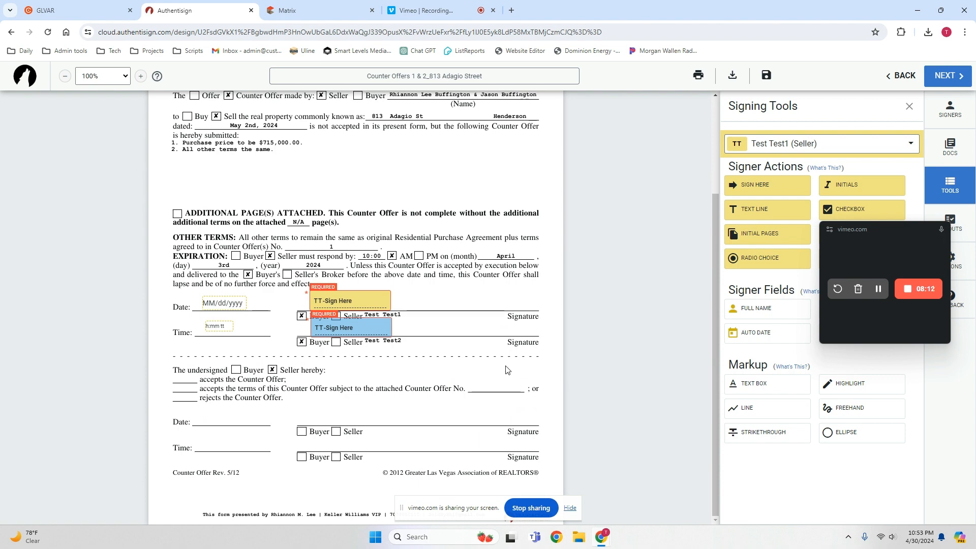
{"action": "scroll", "coordinate": [502, 363], "scroll_direction": "up", "scroll_amount": 2}
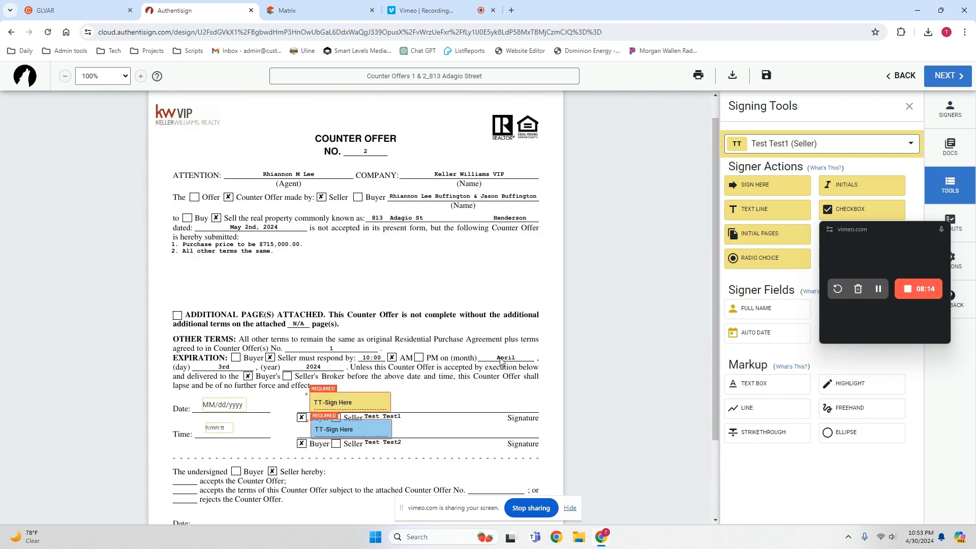